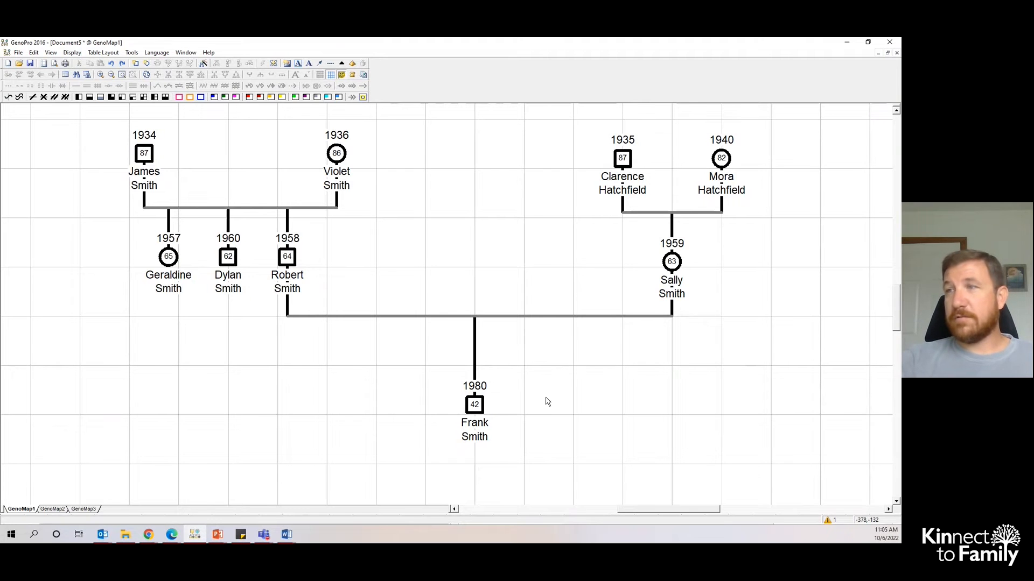
Step: Widen the maternal grandparents' family line by moving the grandmother farther from the grandfather, and add a son to this couple
left_click(726, 171)
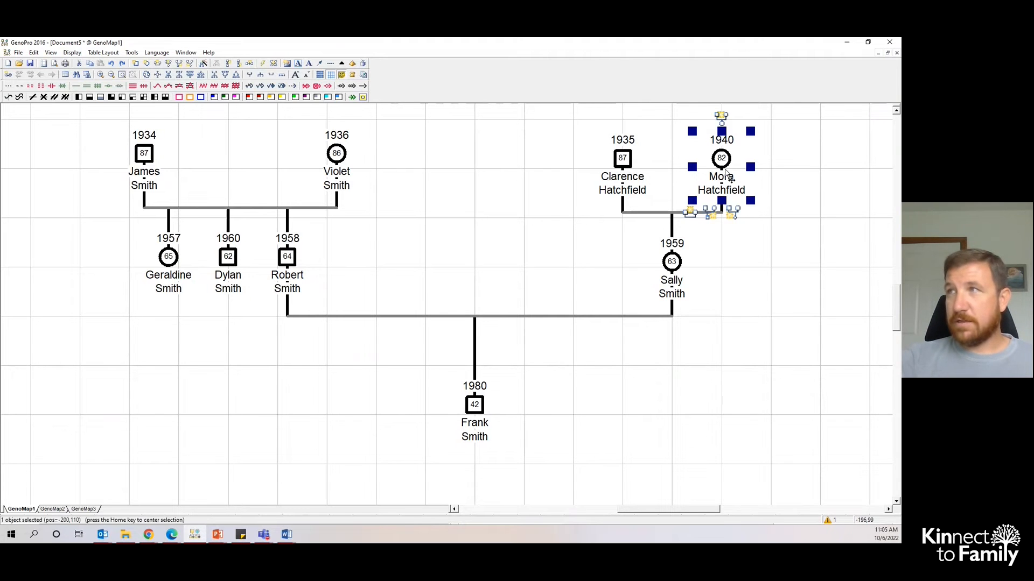
left_click_drag(727, 172, 805, 160)
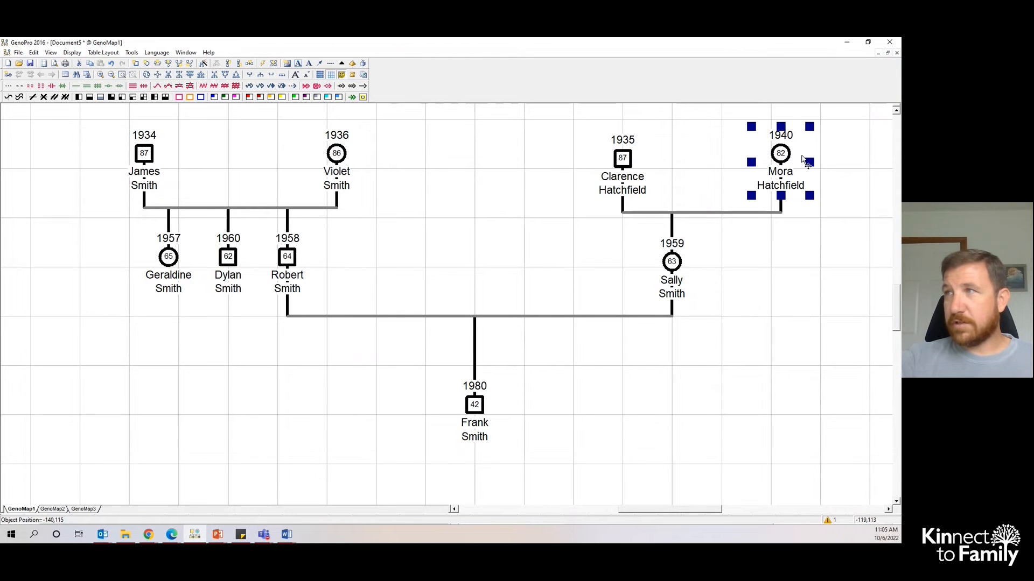
left_click(735, 219)
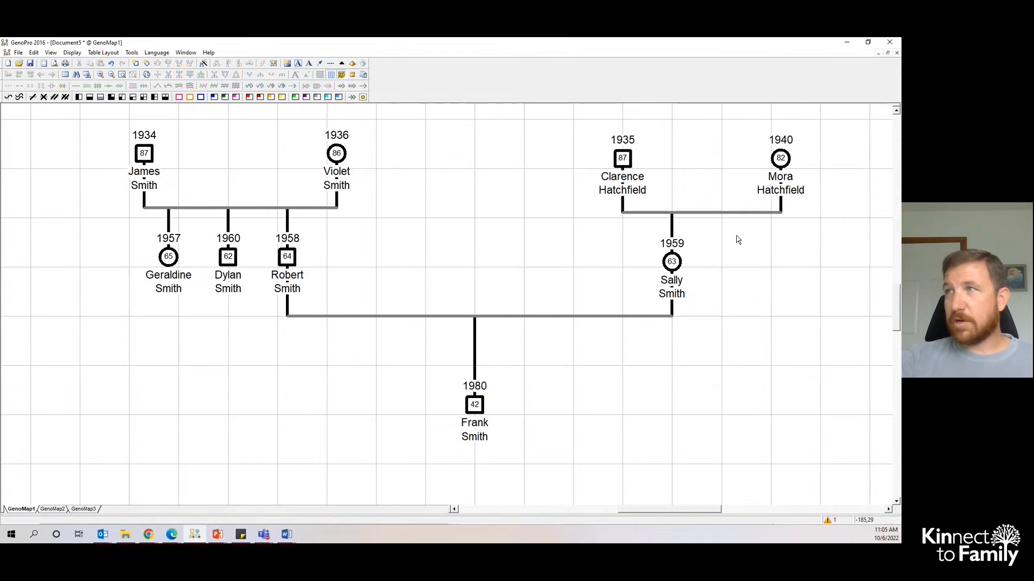
left_click(736, 218)
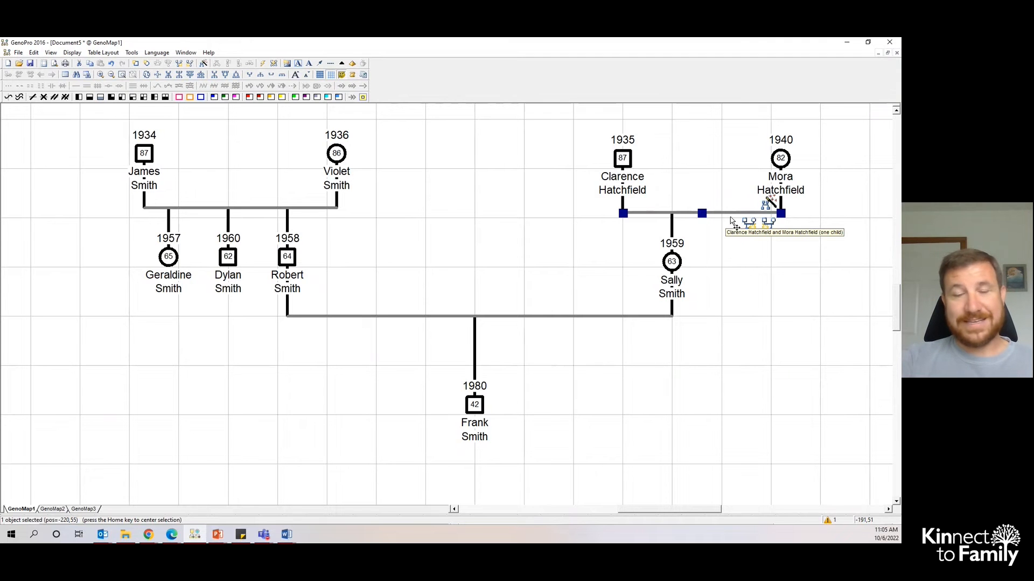
left_click(749, 222)
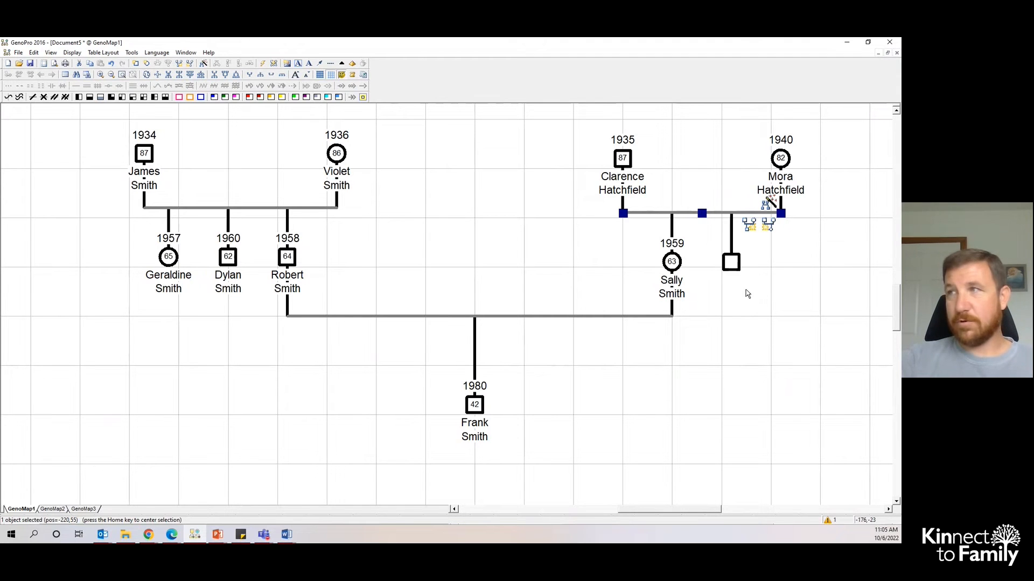
Step: Enter the first name, family name and date of birth of the maternal grandparents' new son
left_click(733, 263)
double_click(733, 264)
type("L")
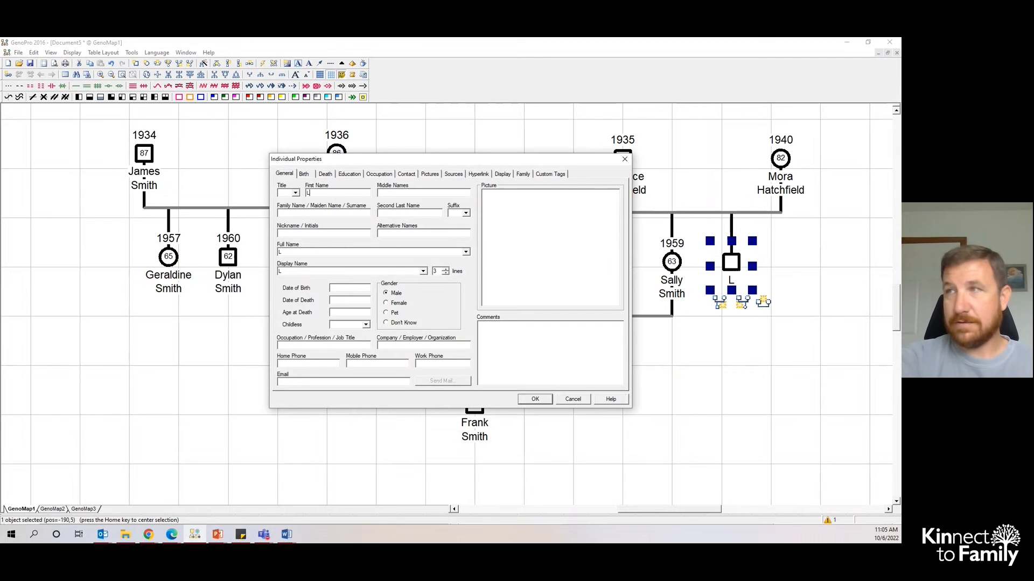
type("ouis")
key("Tab")
type("Hat")
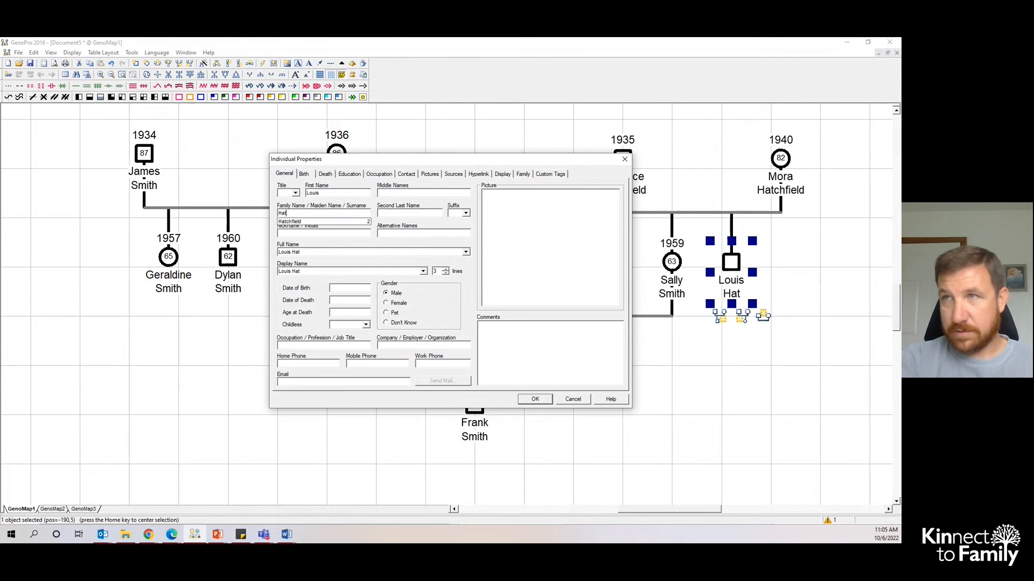
type("chfield")
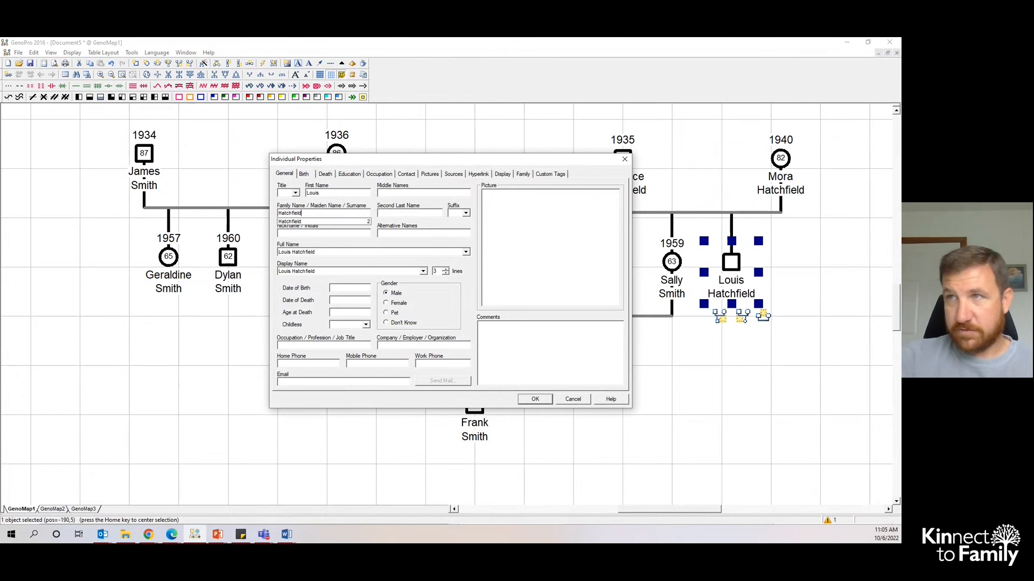
left_click(349, 289)
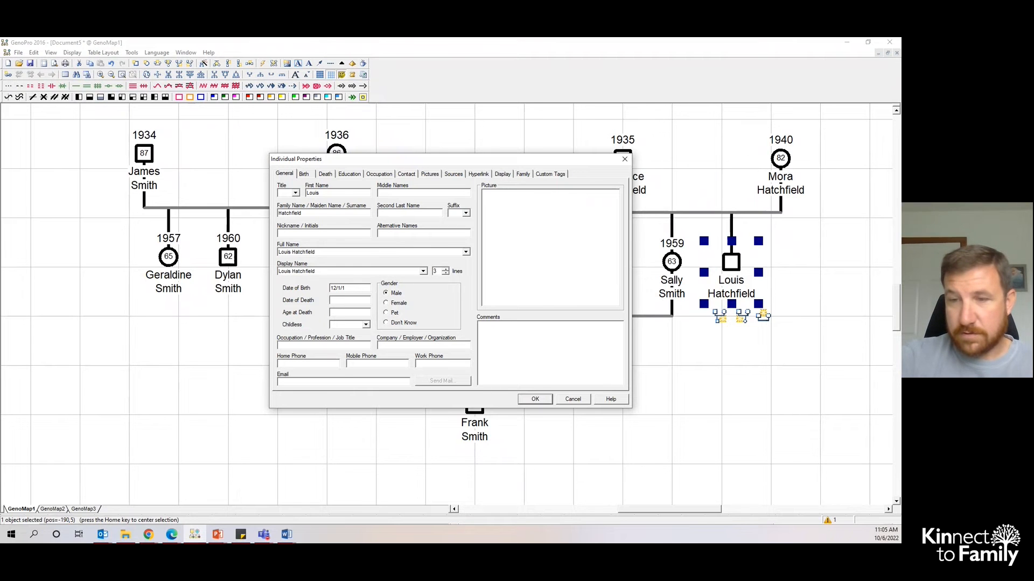
left_click(541, 401)
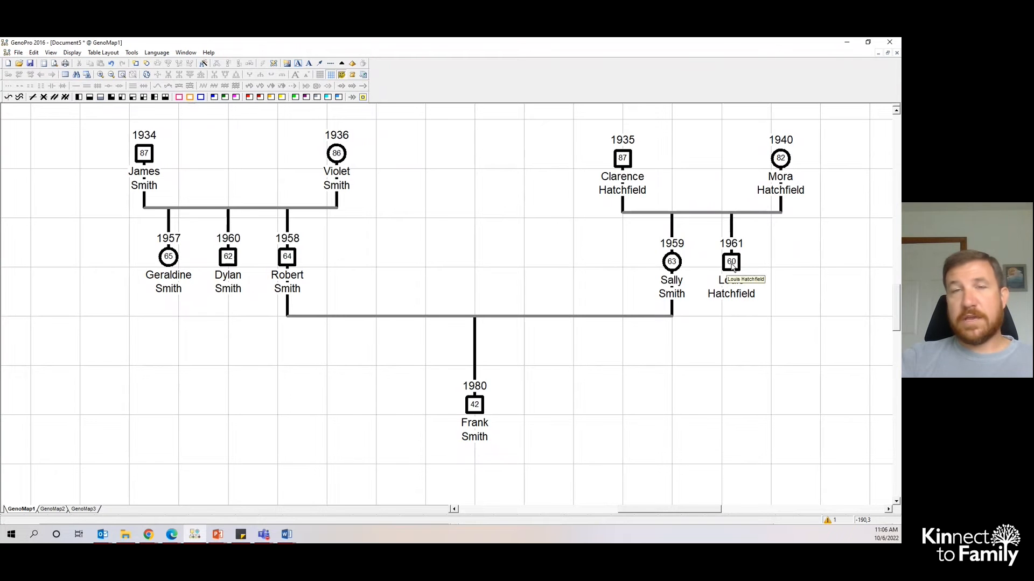
Step: Reopen the new son's properties and try changing his gender to Female
double_click(732, 263)
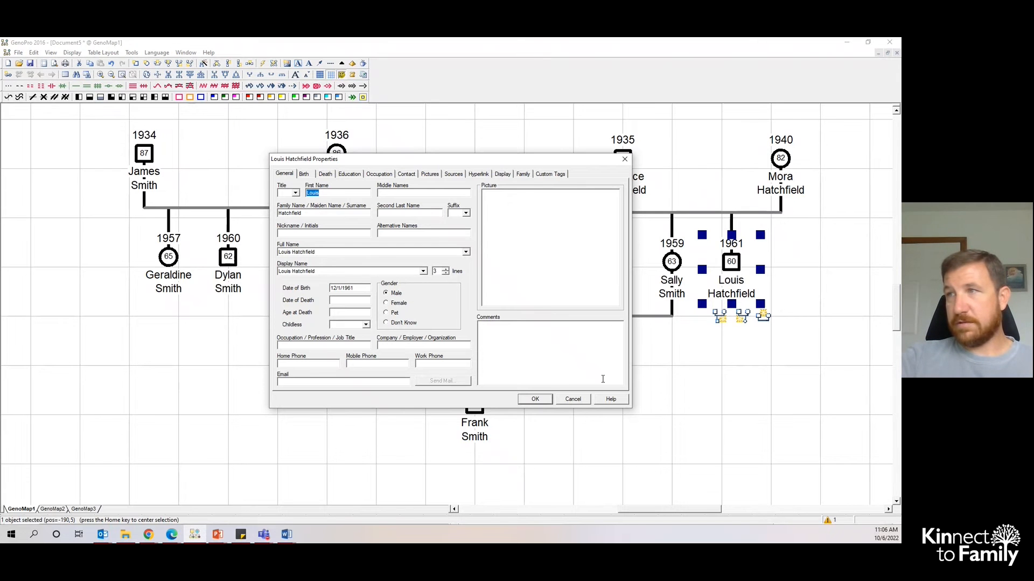
left_click(573, 399)
scroll(714, 303, "up", 2)
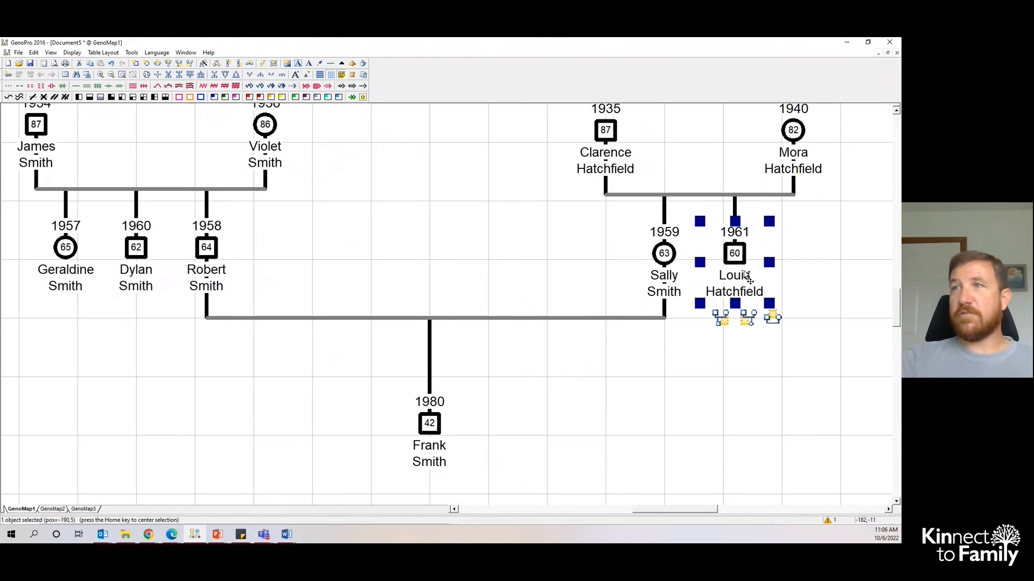
double_click(748, 277)
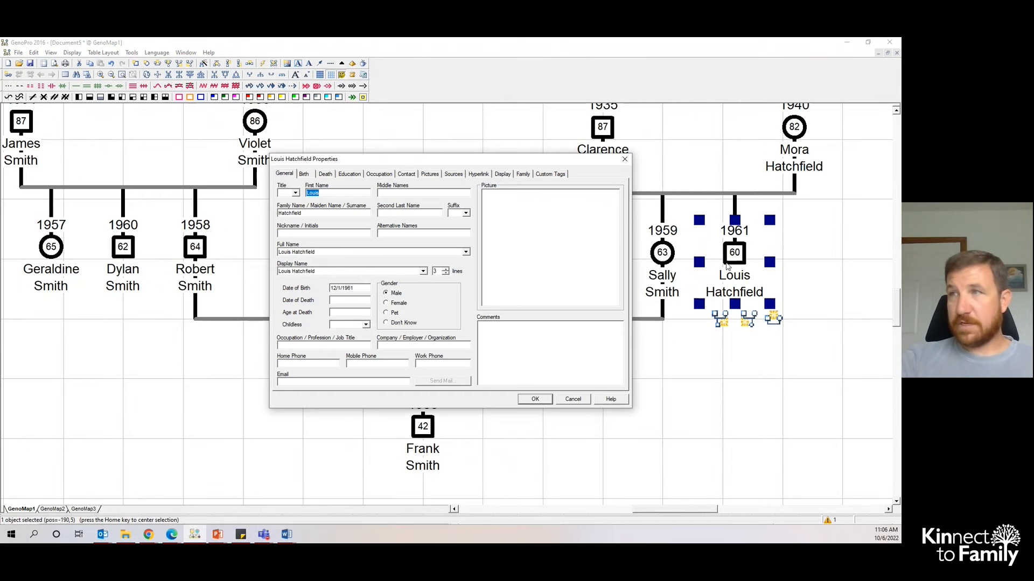
left_click(397, 304)
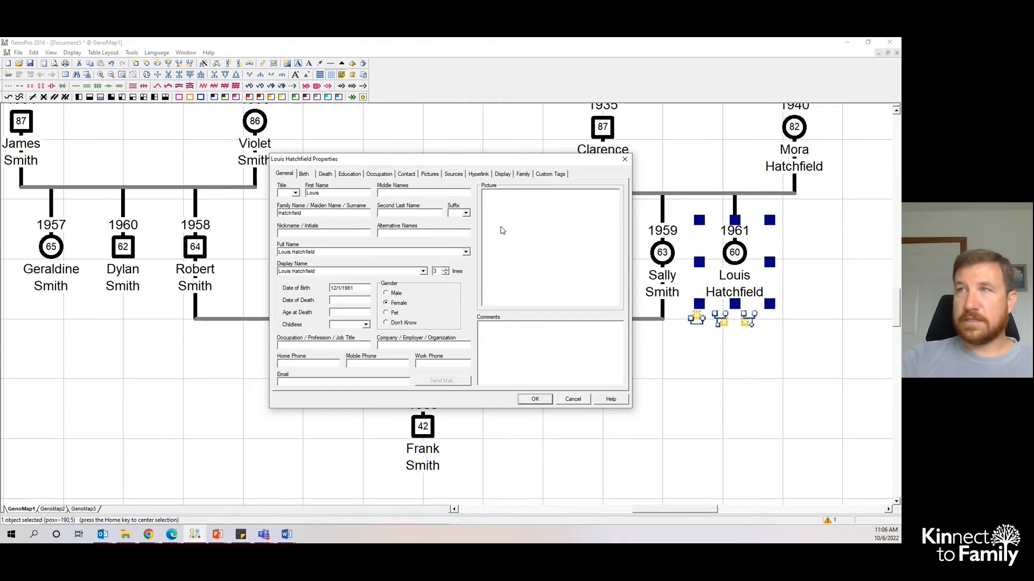
left_click(536, 399)
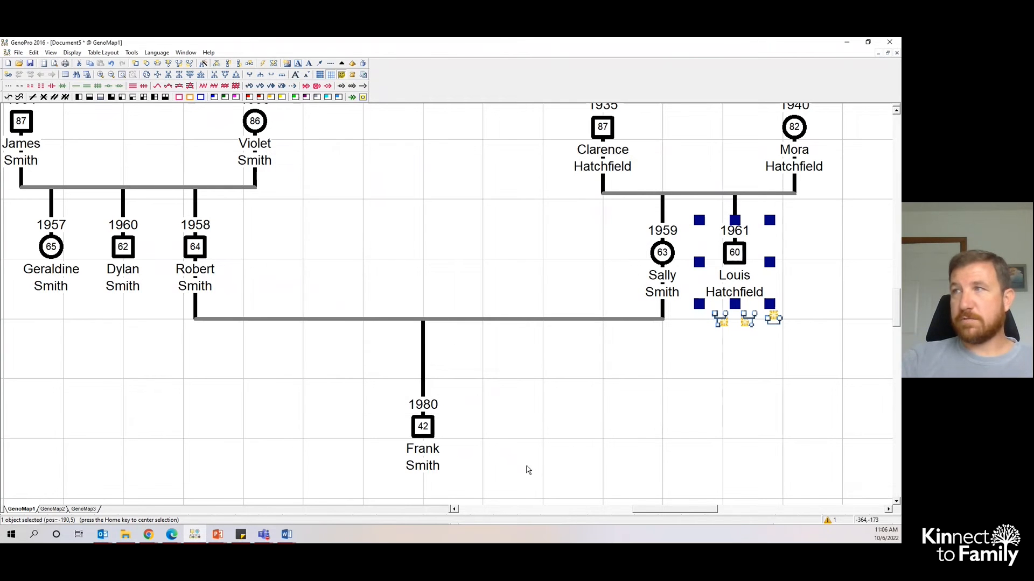
Step: Try the Pet gender for the maternal grandparents' son, and apply Don't Know instead
double_click(732, 260)
left_click(386, 313)
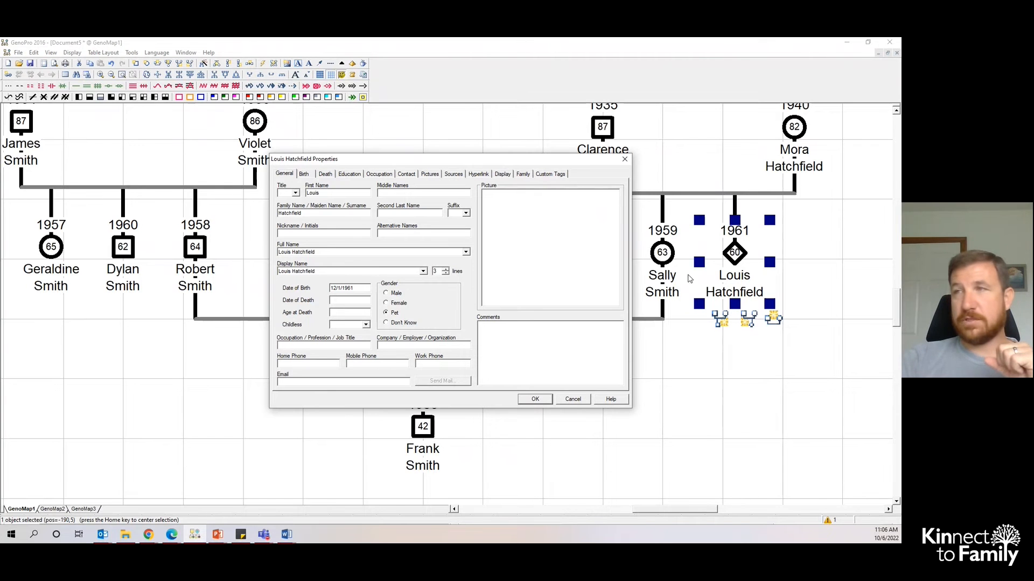
left_click(386, 324)
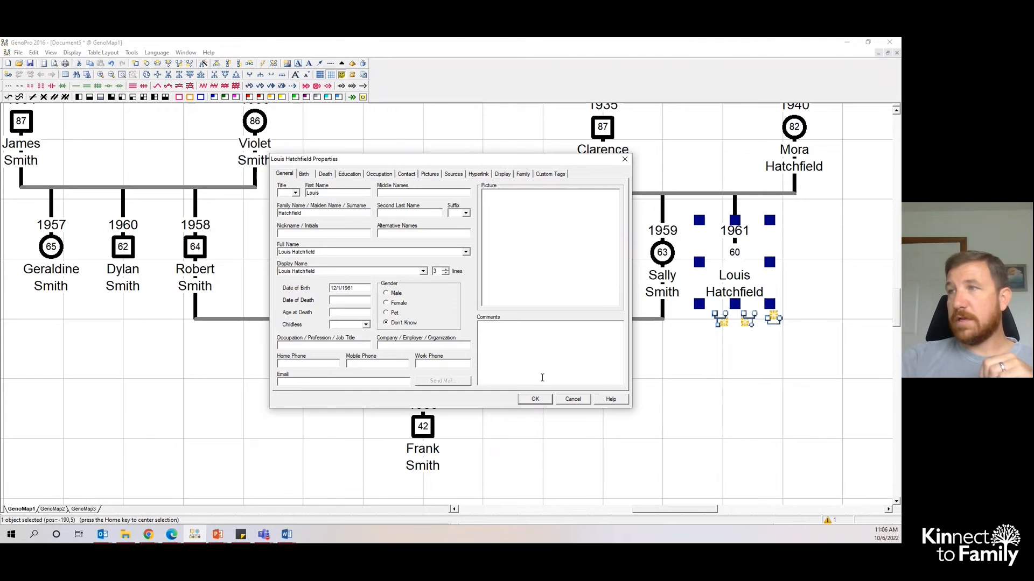
left_click(543, 399)
left_click(785, 267)
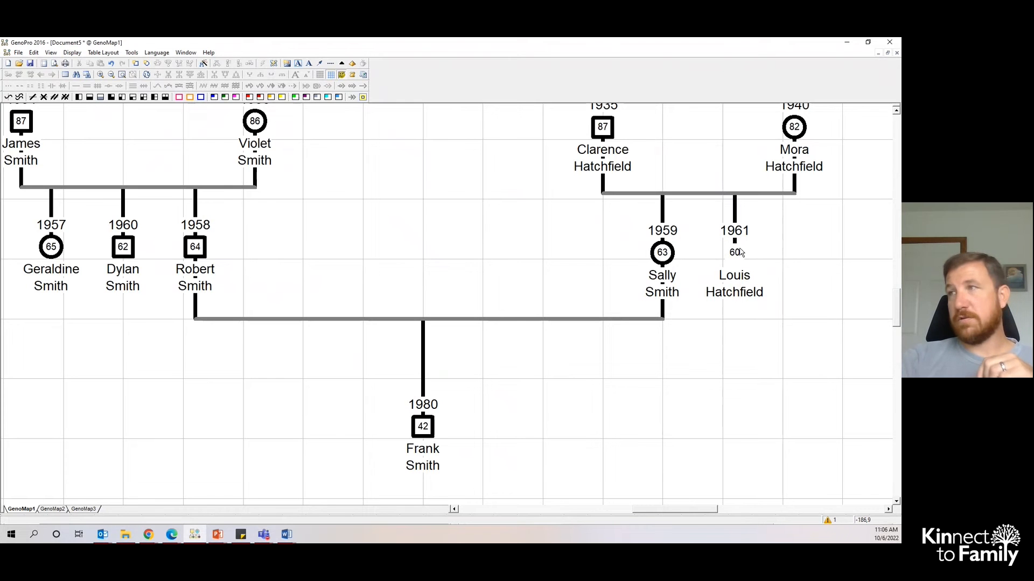
Step: Set the gender of the maternal grandparents' son back to Male
left_click(742, 254)
double_click(742, 254)
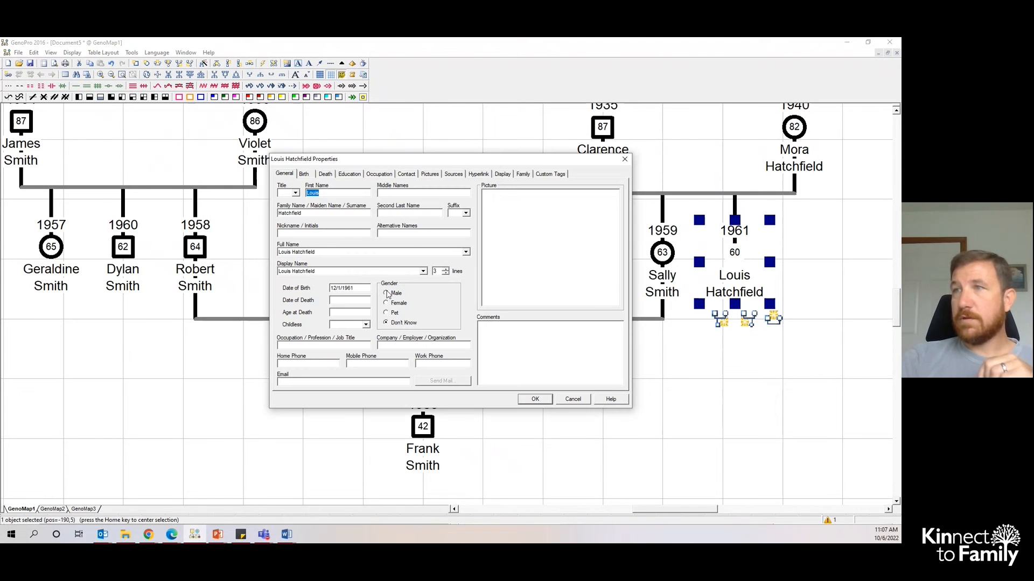
left_click(536, 402)
left_click(632, 427)
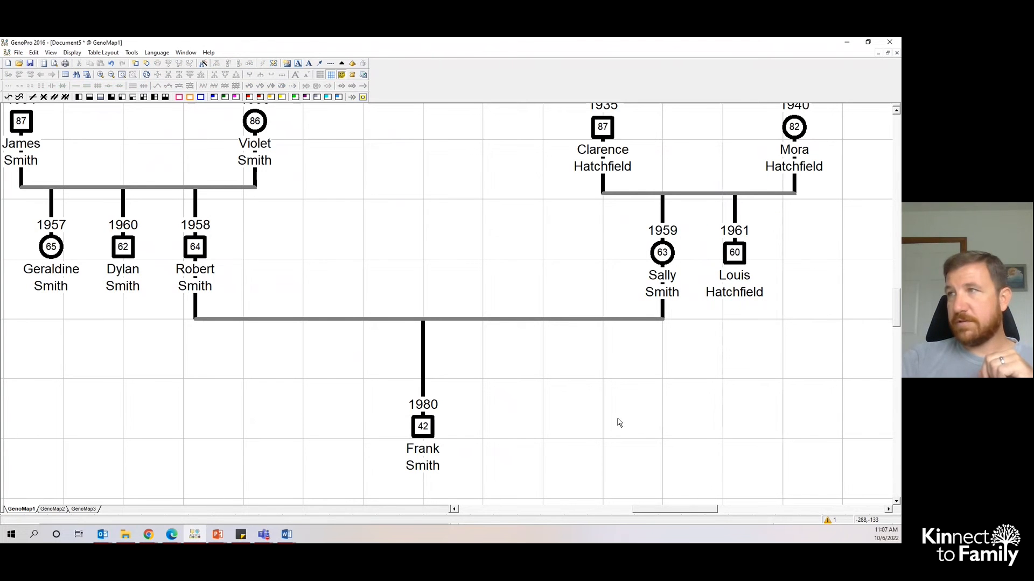
Step: Review the general, birth, death, education, occupation, contact and sources details available for the maternal grandparents' son, leaving without changes
double_click(740, 278)
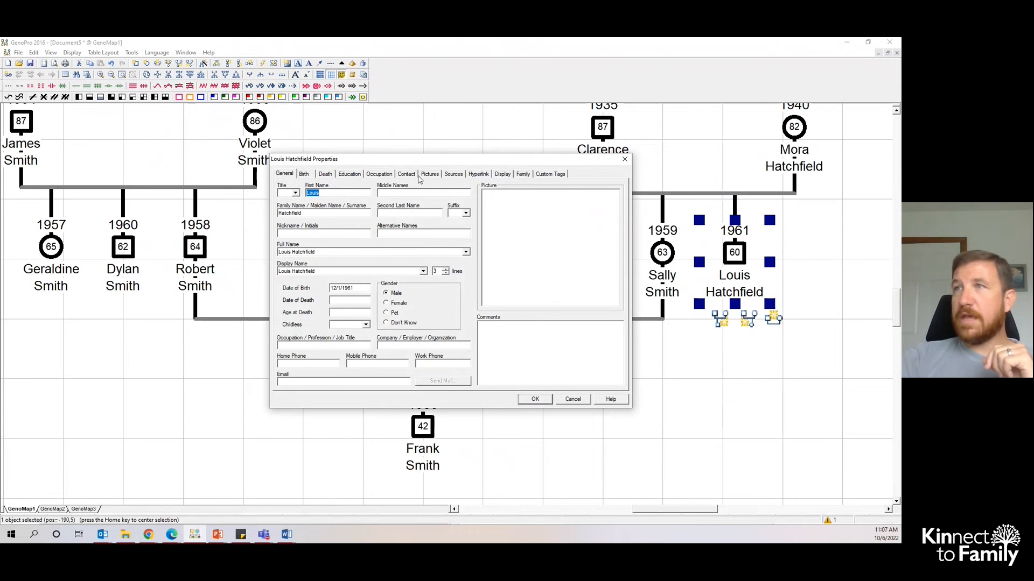
left_click(384, 176)
left_click(351, 174)
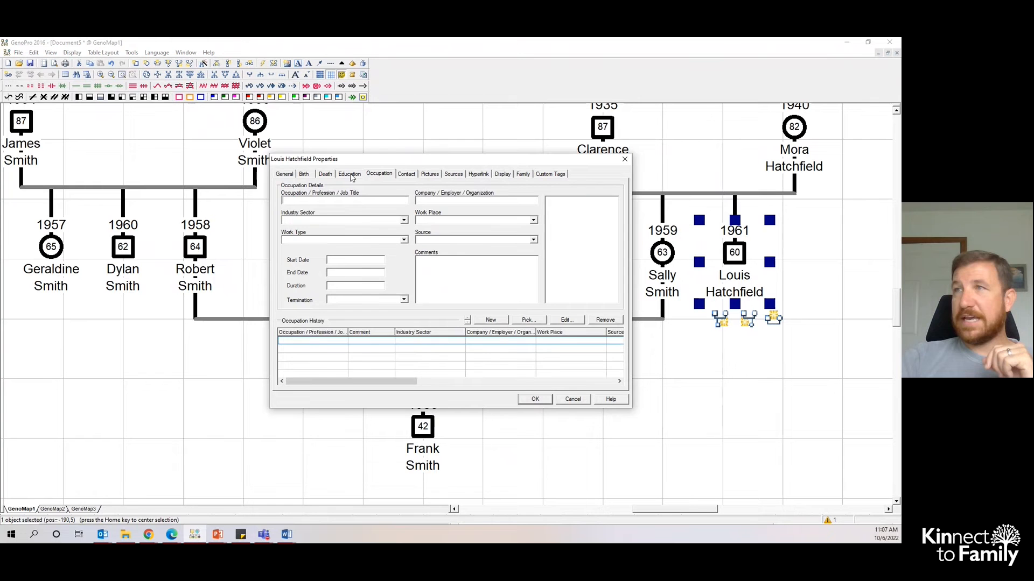
left_click(408, 176)
left_click(452, 175)
left_click(381, 176)
left_click(350, 175)
left_click(325, 175)
left_click(304, 174)
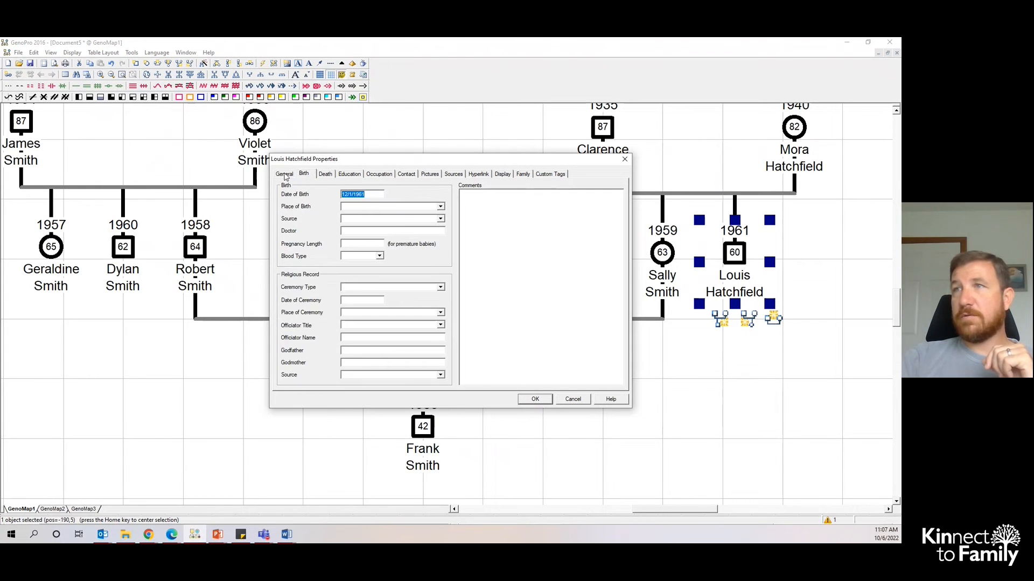
left_click(284, 175)
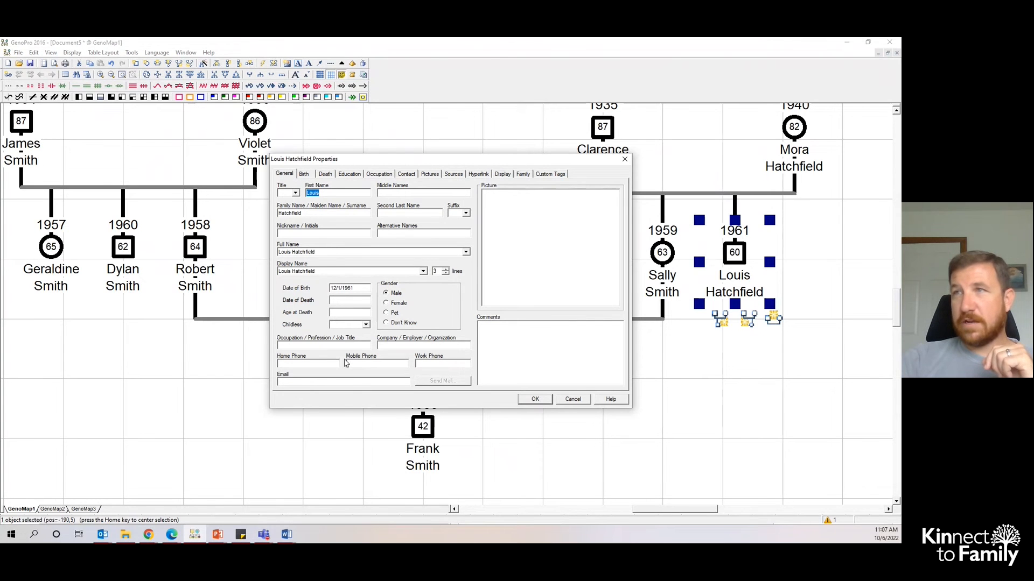
left_click(346, 176)
left_click(379, 174)
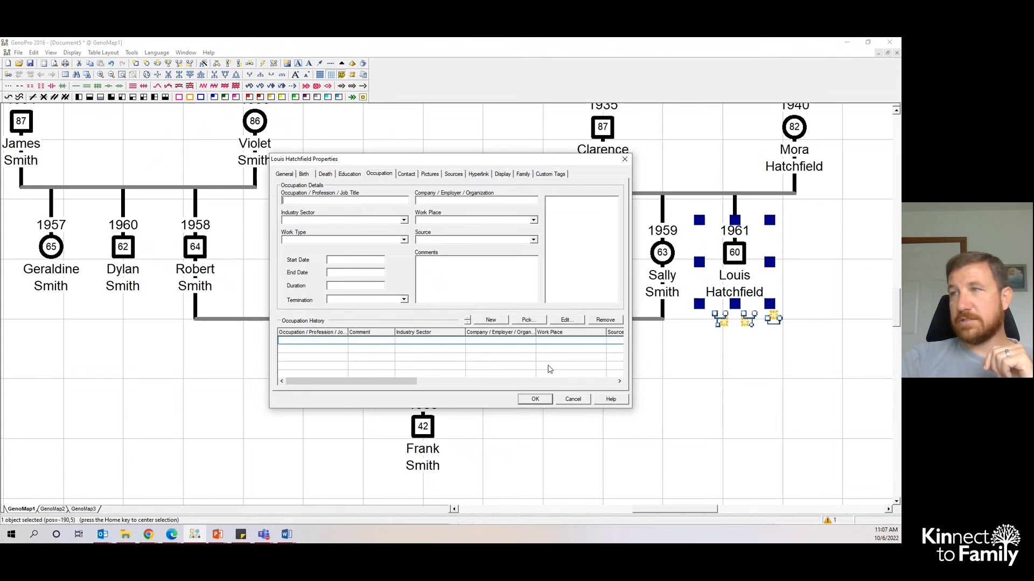
left_click(572, 400)
left_click(569, 399)
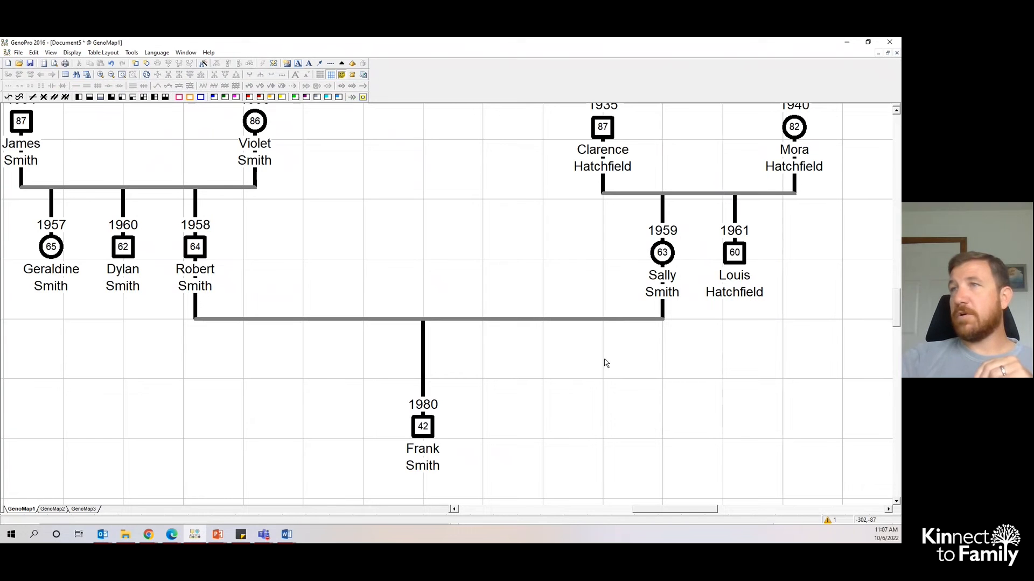
Step: Set the maternal grandfather's date of death to 12/5/2000, and undo that change
left_click_drag(897, 318, 897, 317)
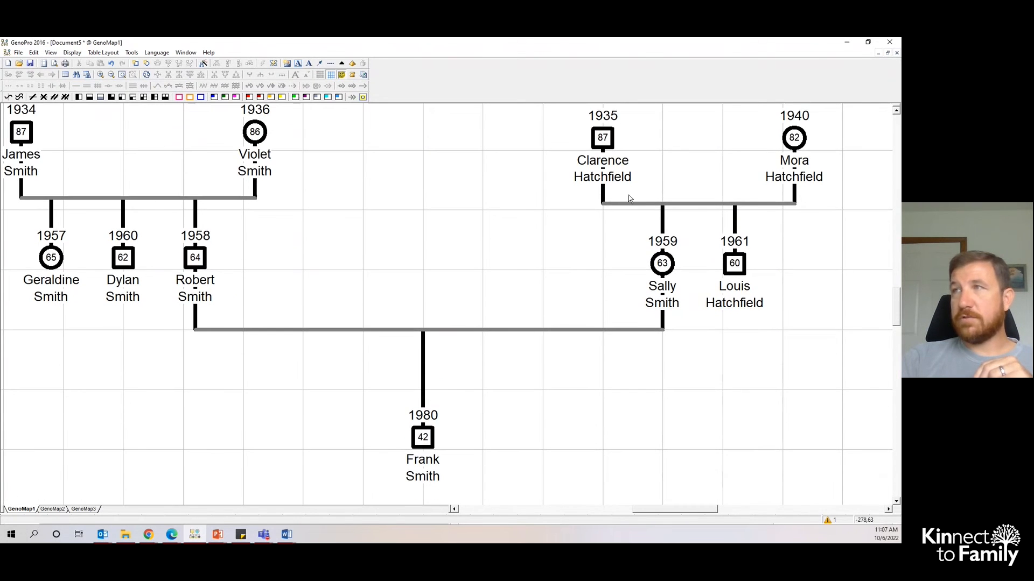
double_click(603, 141)
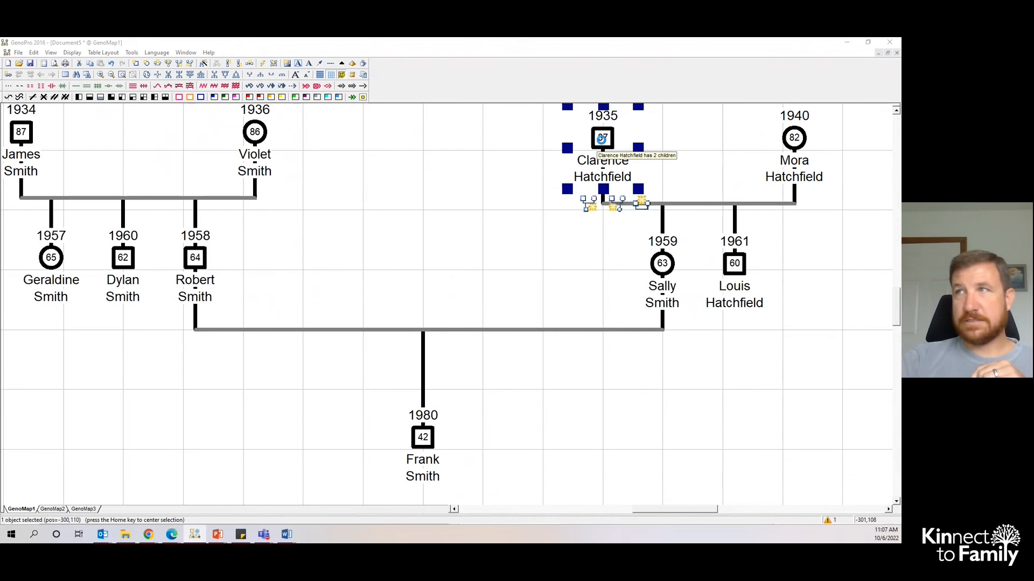
left_click(356, 302)
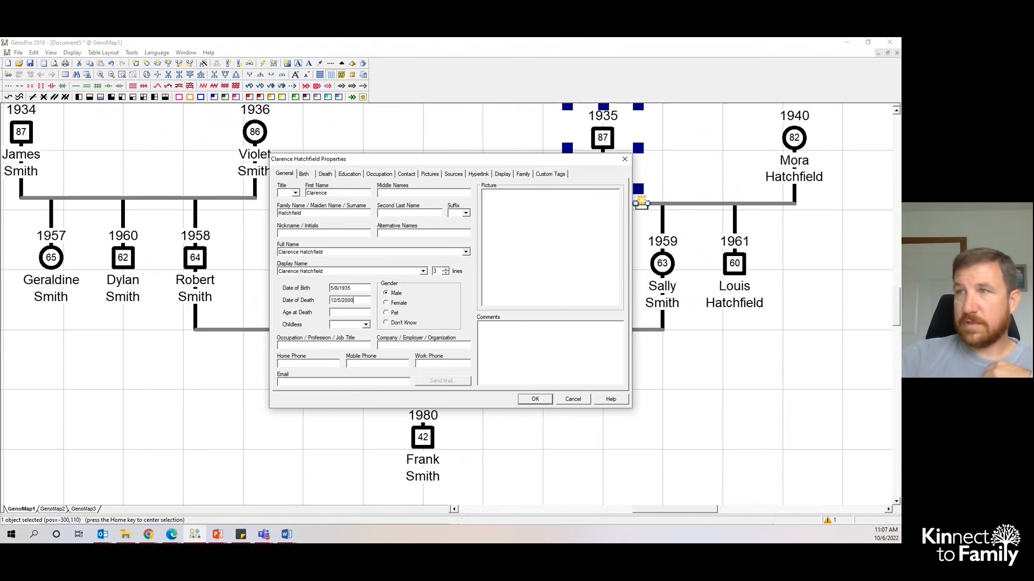
left_click(527, 400)
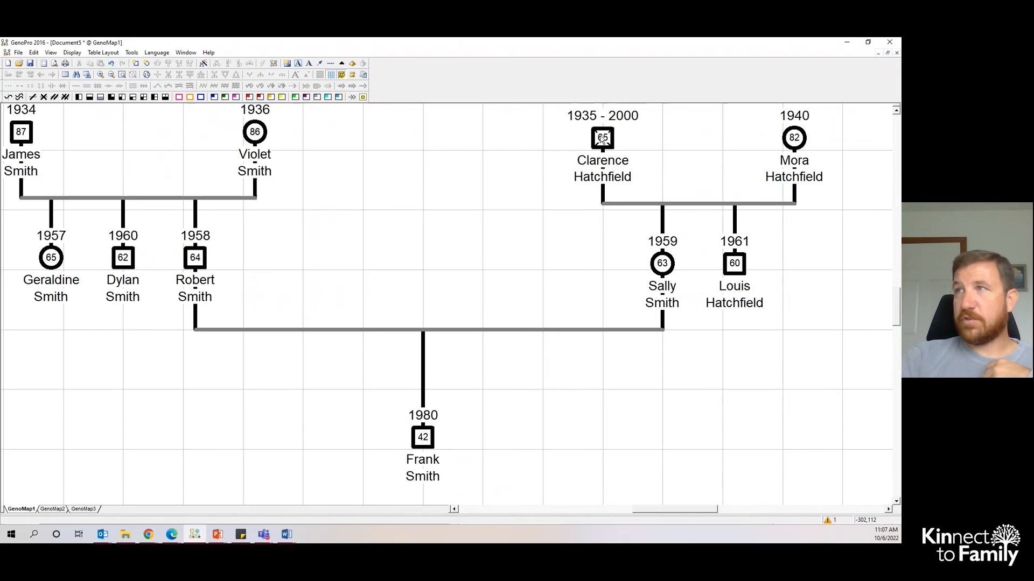
left_click(33, 52)
left_click(39, 64)
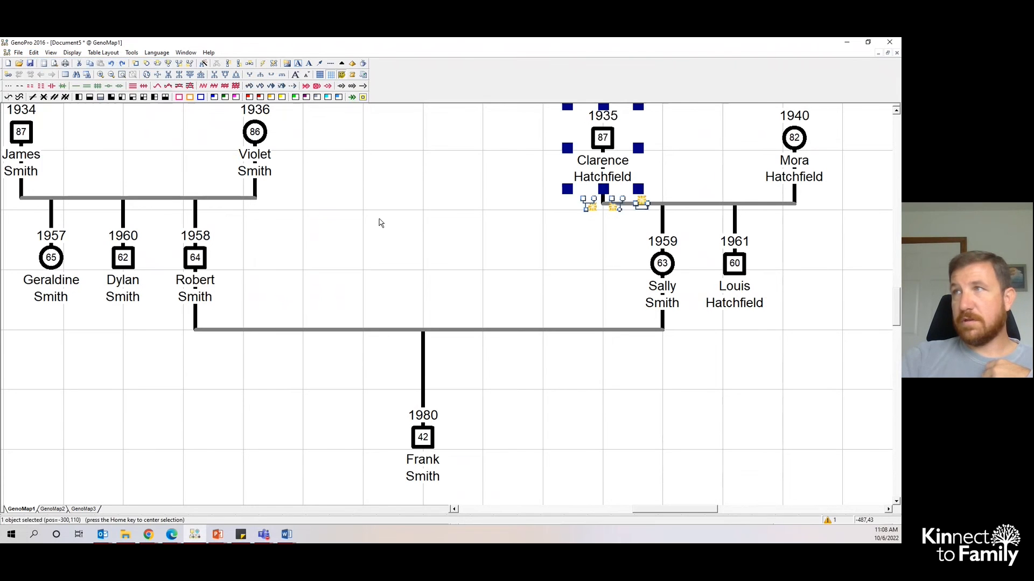
Step: Mark the maternal grandfather as deceased without entering a date of death, and undo that change
left_click(599, 150)
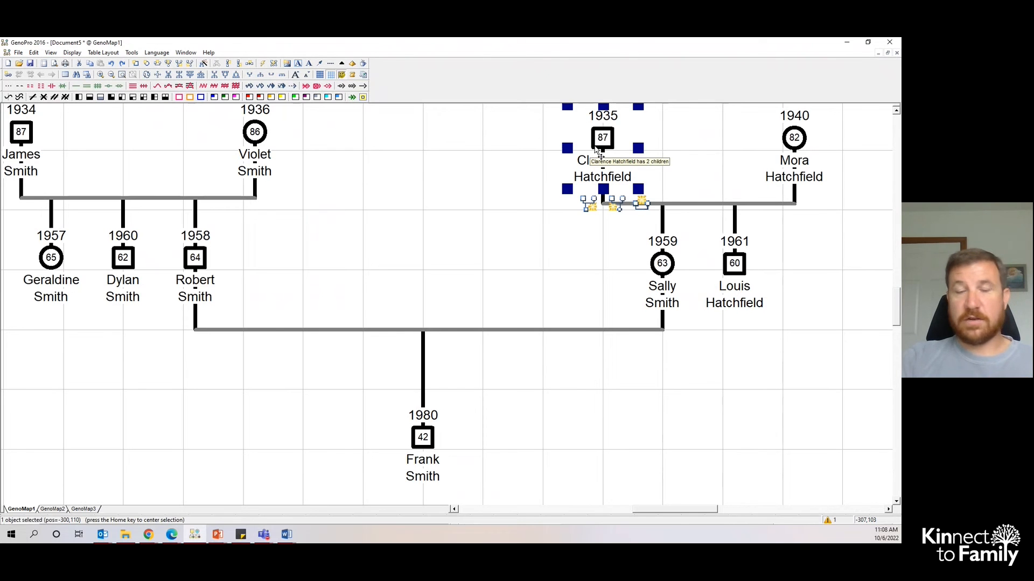
key("d")
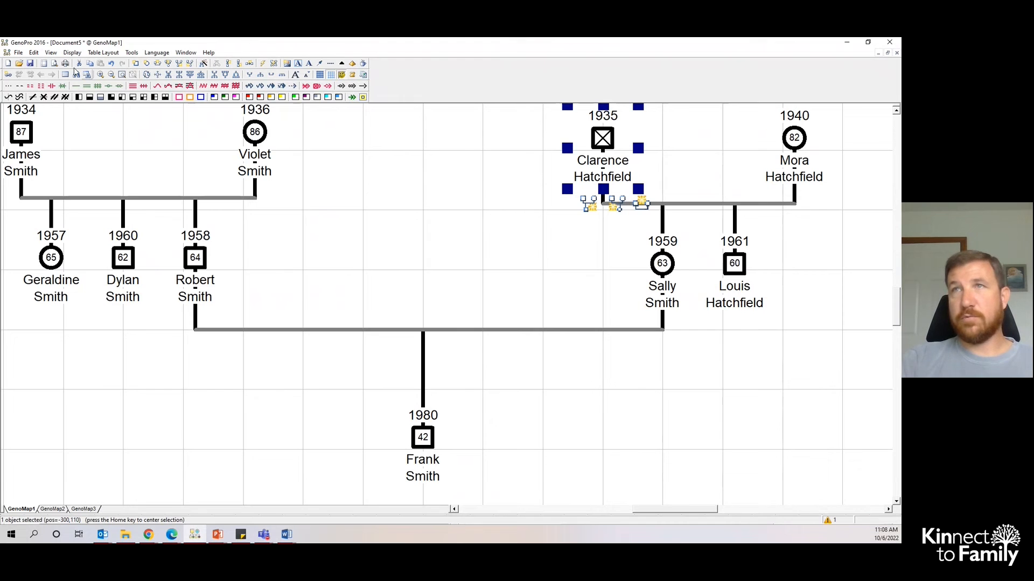
left_click(35, 52)
left_click(54, 63)
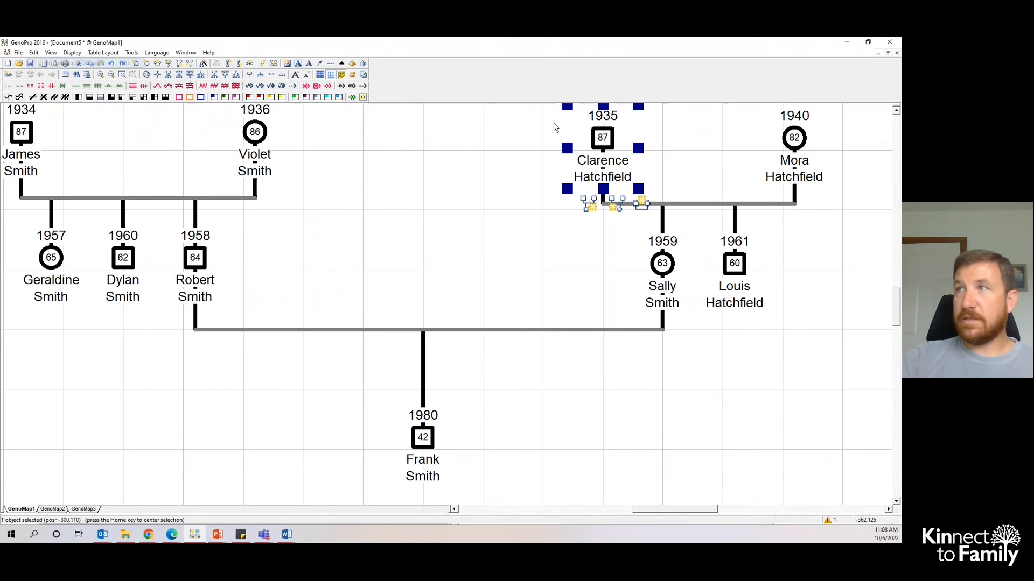
Step: Mark the maternal grandfather as deceased, leaving the date of death and all other death details blank
double_click(604, 145)
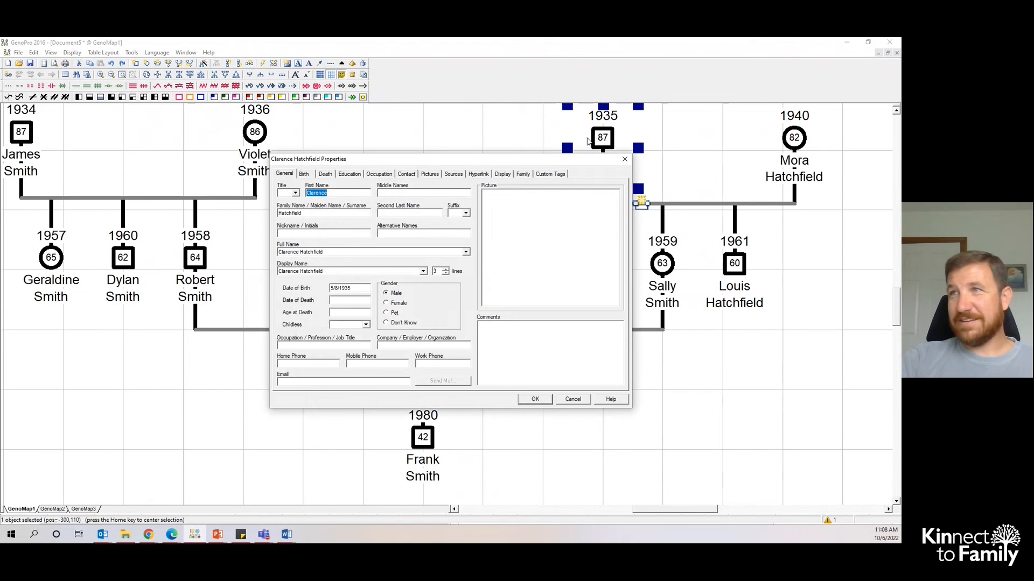
left_click(325, 173)
left_click(284, 186)
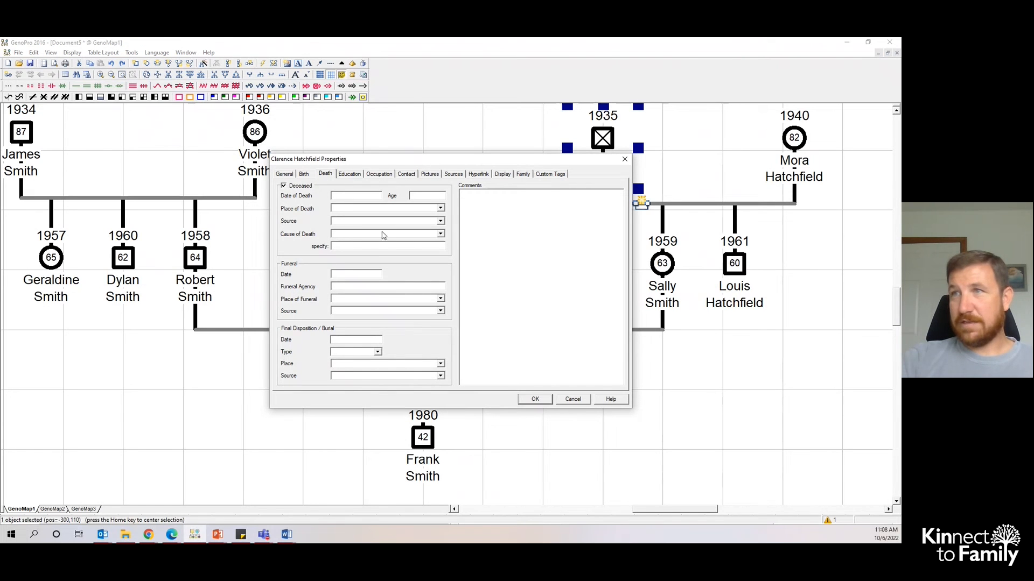
left_click(535, 399)
left_click(536, 401)
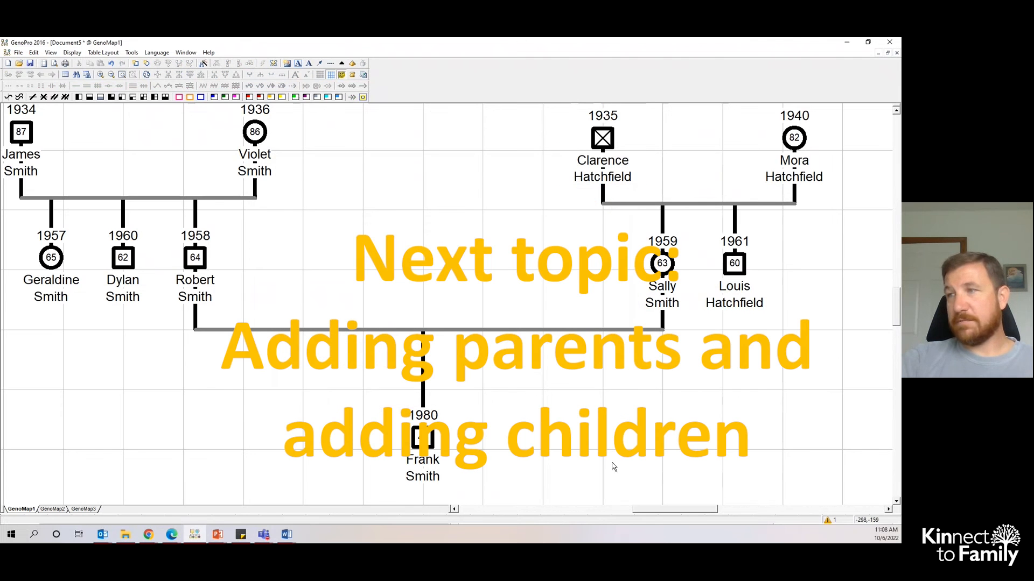
Step: Add a new mate to the grandson in the youngest generation of the genogram
left_click_drag(686, 510, 674, 510)
scroll(650, 473, "down", 3)
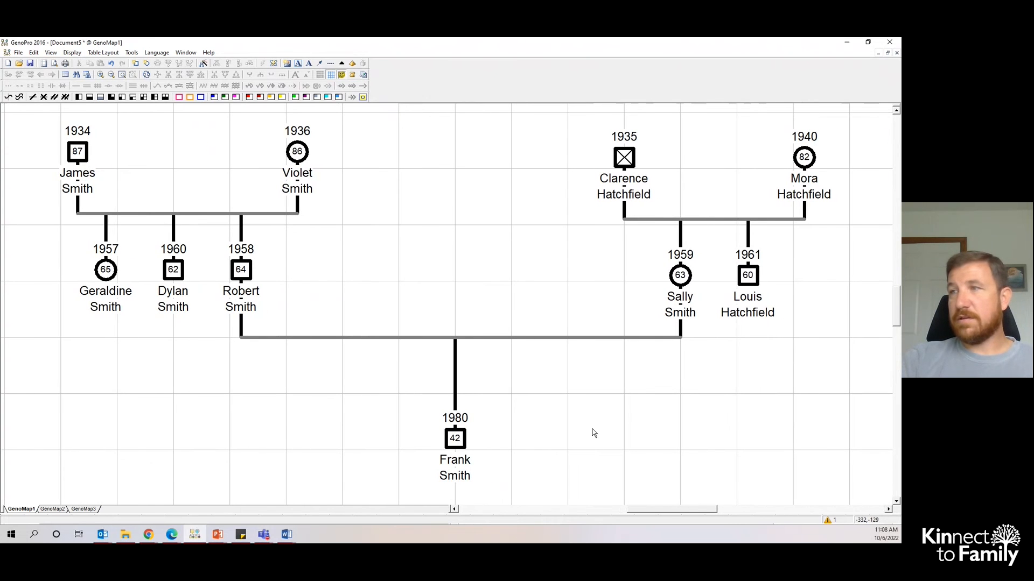
scroll(625, 377, "down", 1)
scroll(623, 386, "down", 2)
scroll(626, 413, "up", 1)
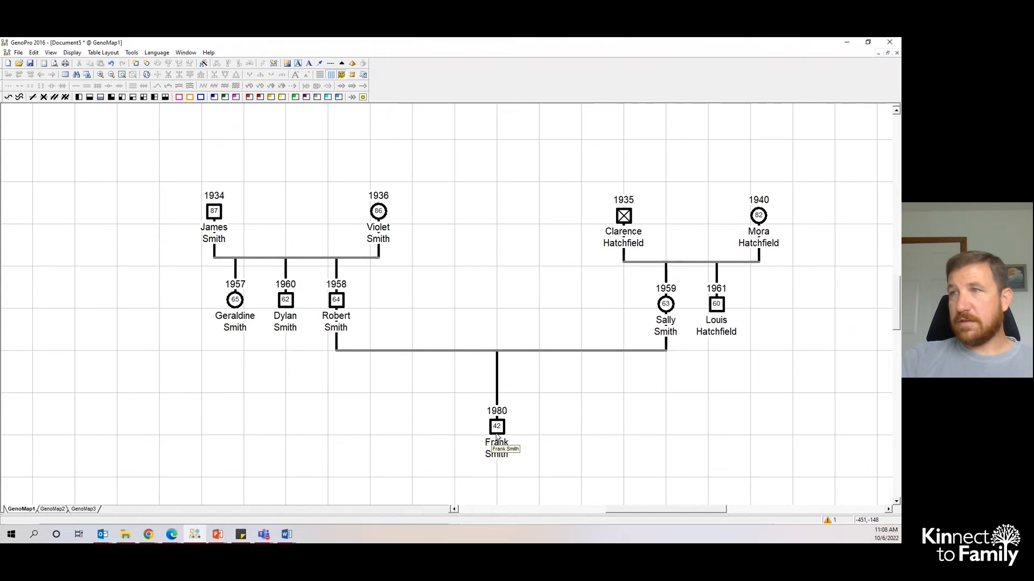
right_click(497, 437)
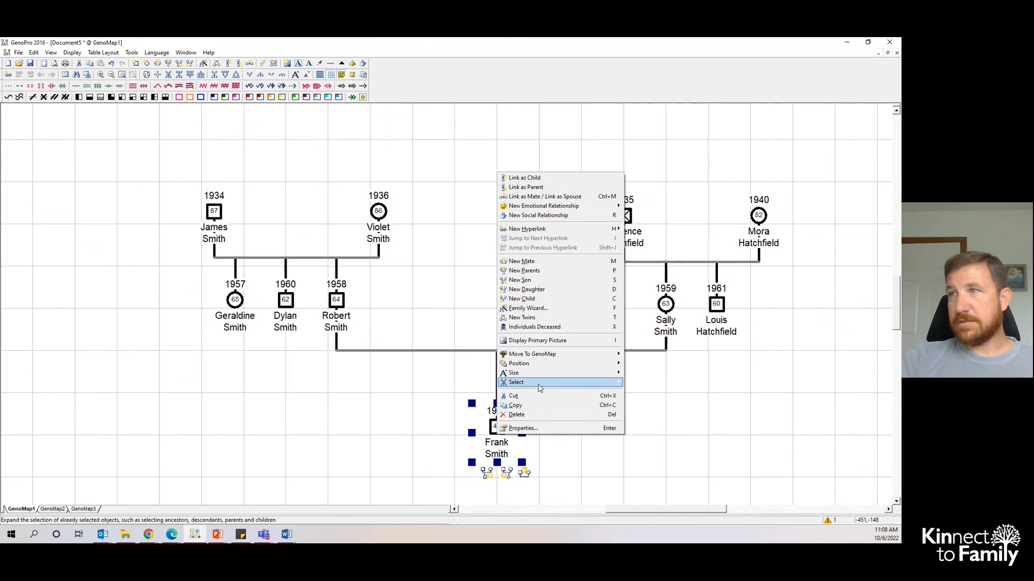
left_click(548, 266)
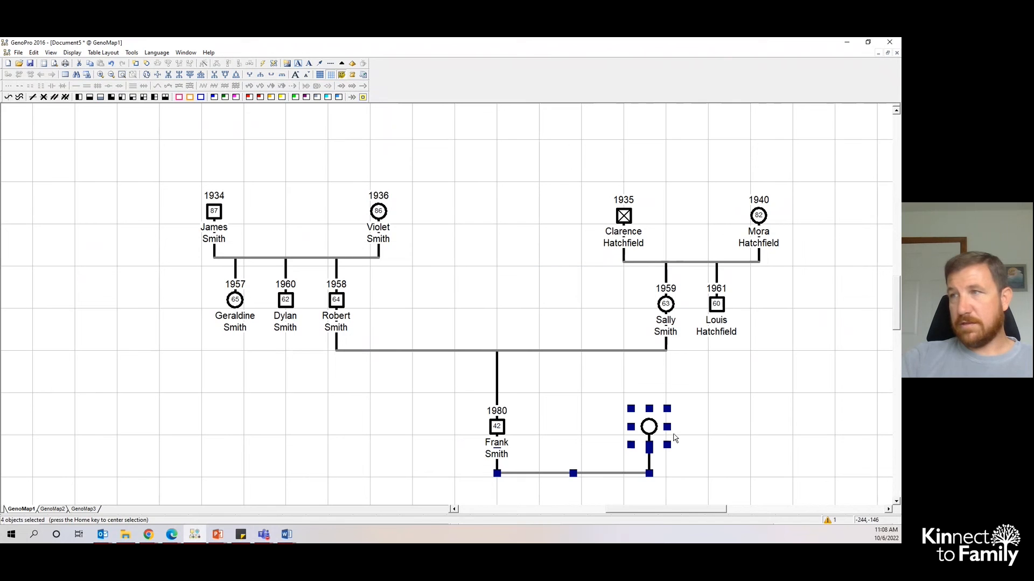
left_click(677, 471)
Step: Enter the first name, family name and date of birth of the grandson's new mate
left_click_drag(667, 511, 681, 514)
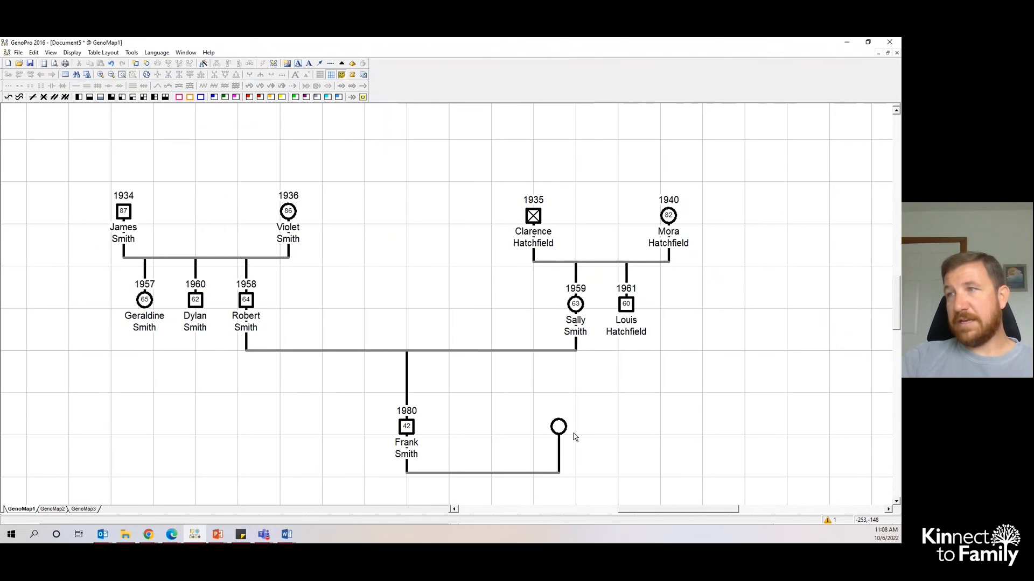
scroll(571, 437, "up", 4)
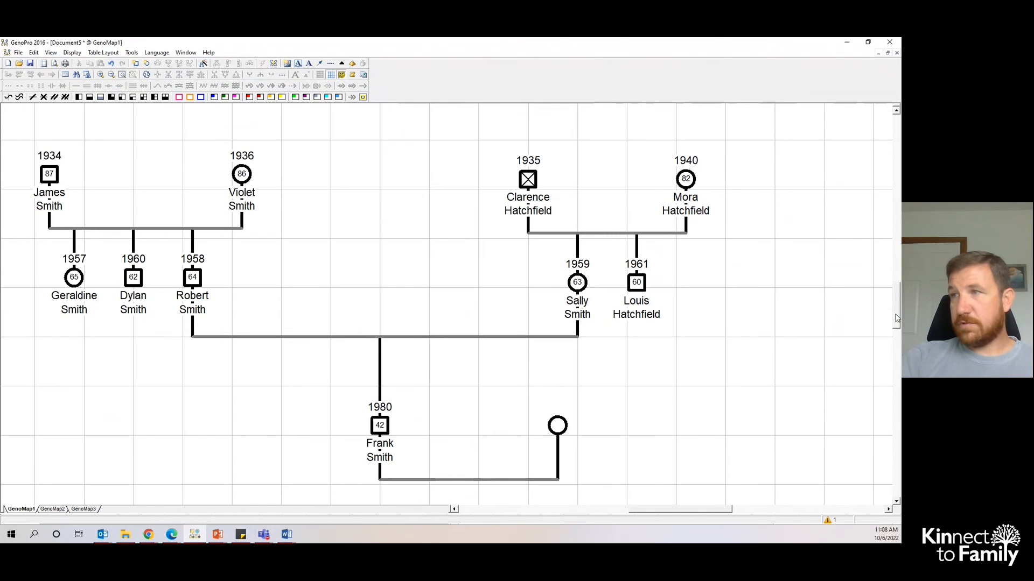
scroll(895, 321, "down", 2)
scroll(576, 322, "up", 1)
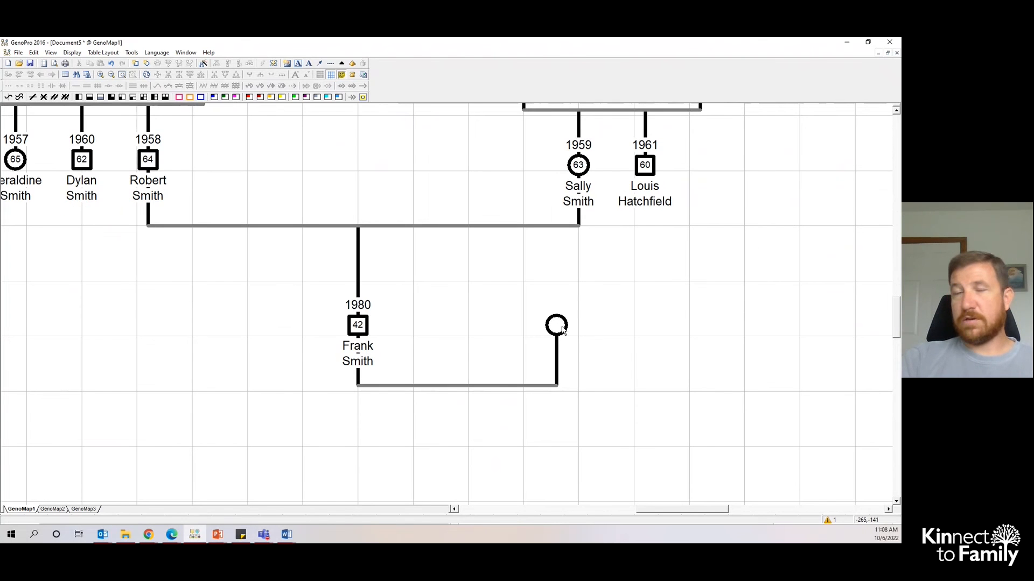
double_click(560, 328)
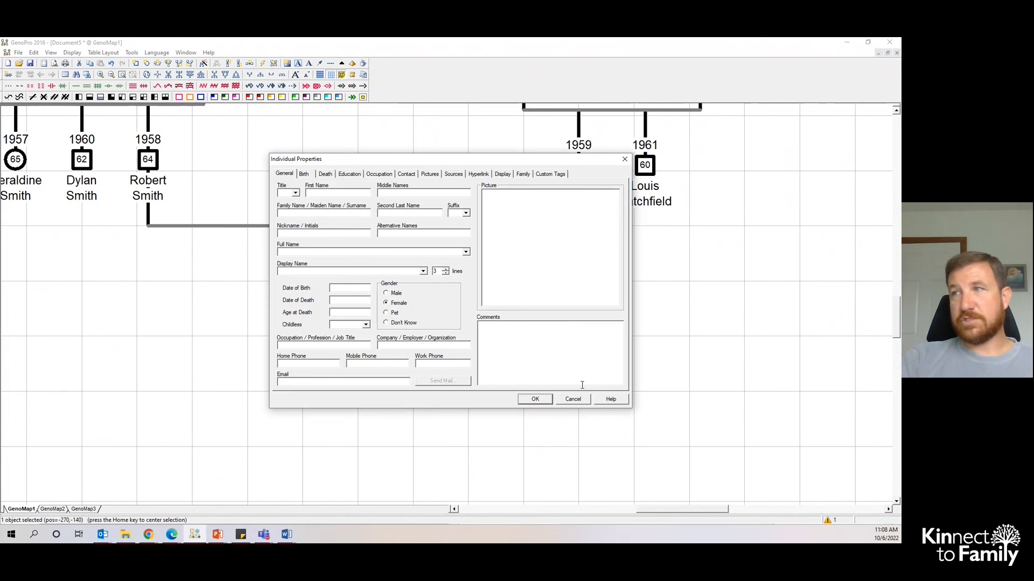
left_click(582, 401)
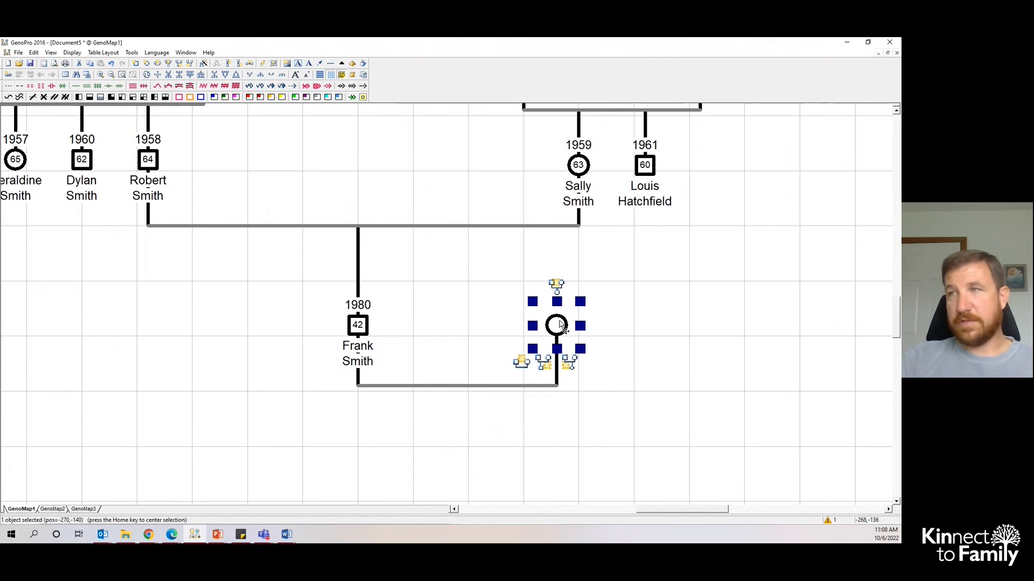
double_click(557, 326)
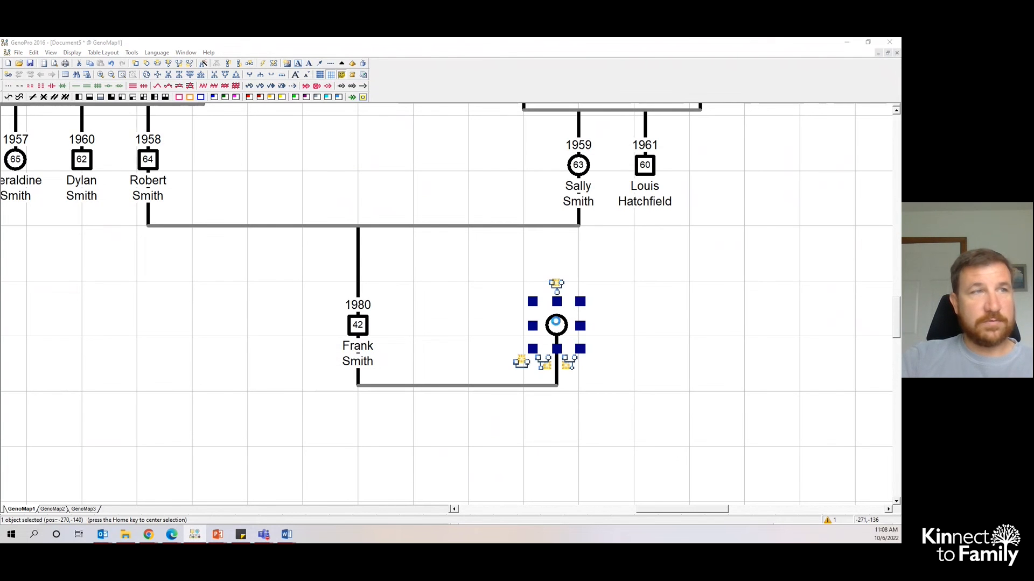
type("Michelle ")
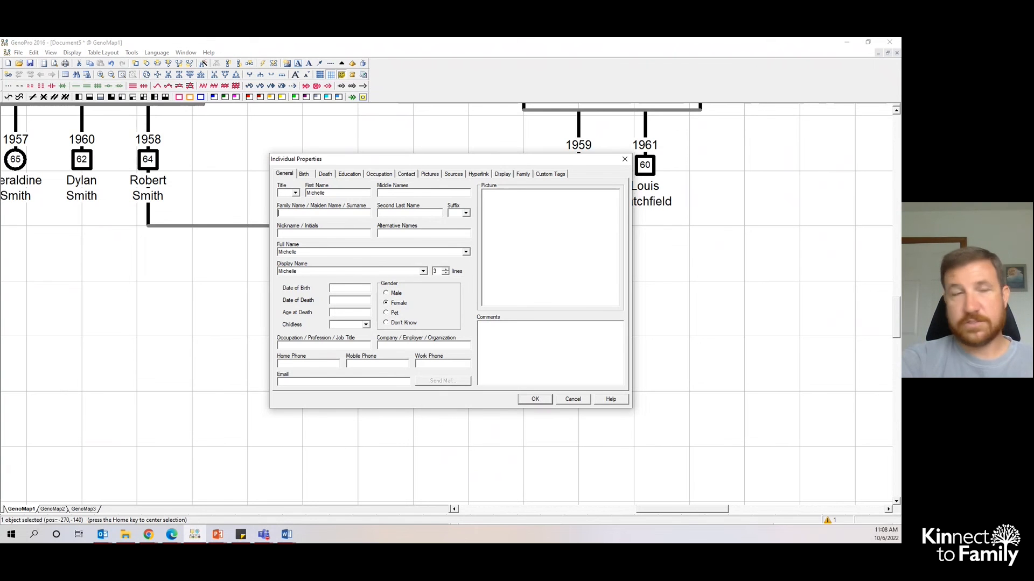
type("Smith")
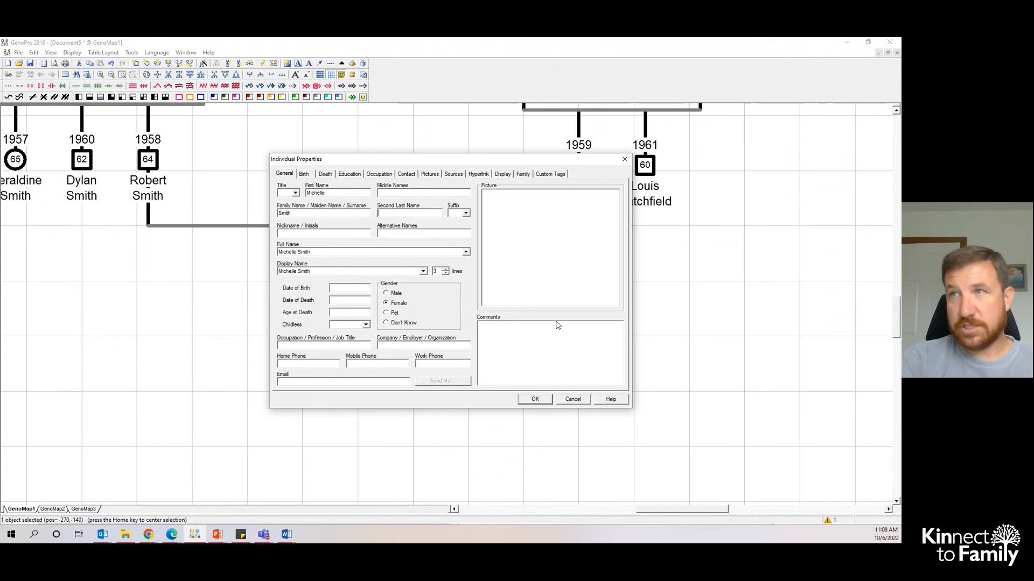
left_click(358, 290)
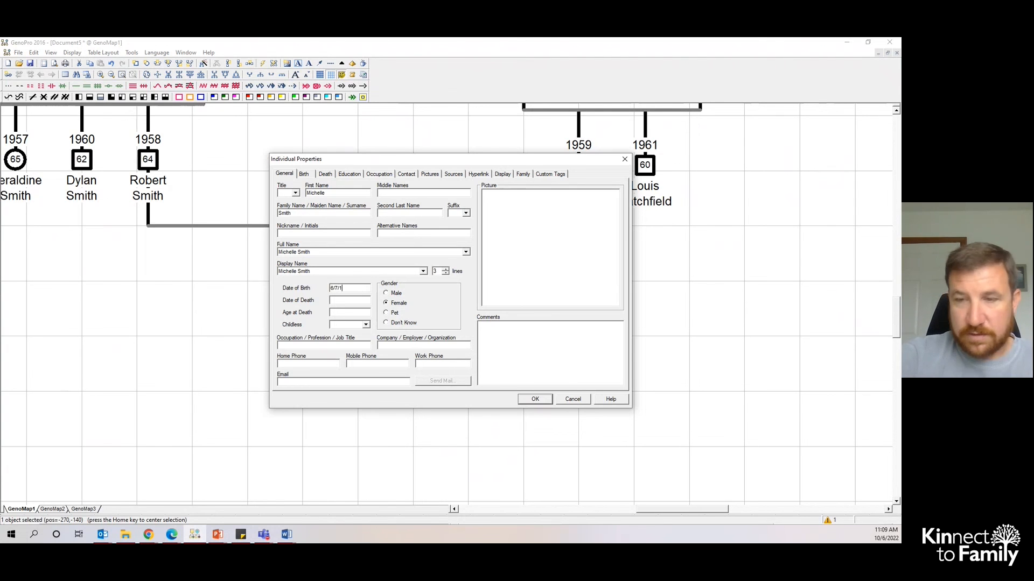
left_click(535, 399)
Step: Move the grandson's wife much farther right of him, past the maternal relatives, widening the couple's family line
left_click_drag(685, 509, 702, 509)
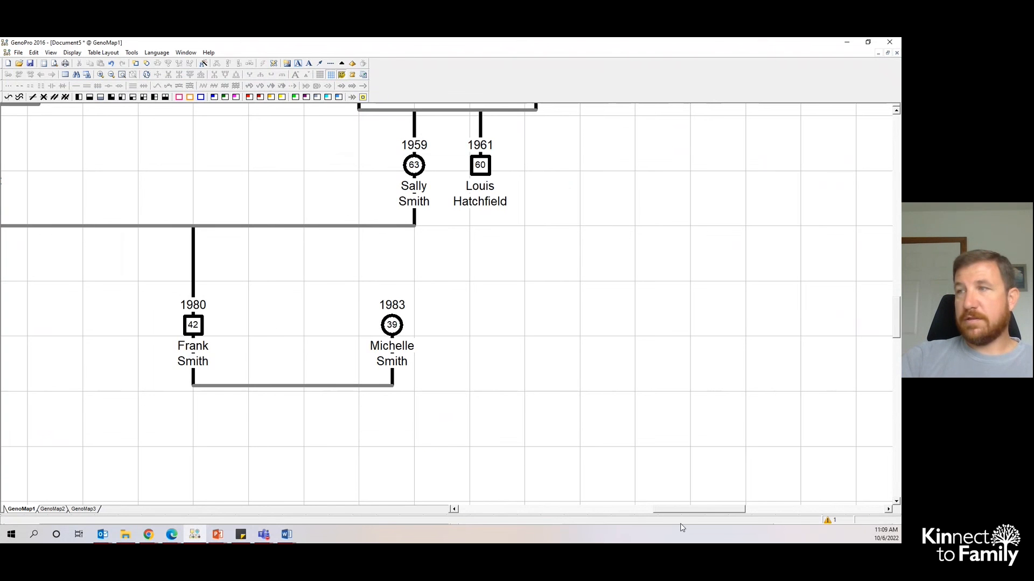
left_click_drag(686, 510, 661, 510)
left_click_drag(596, 326, 801, 331)
left_click_drag(694, 509, 722, 509)
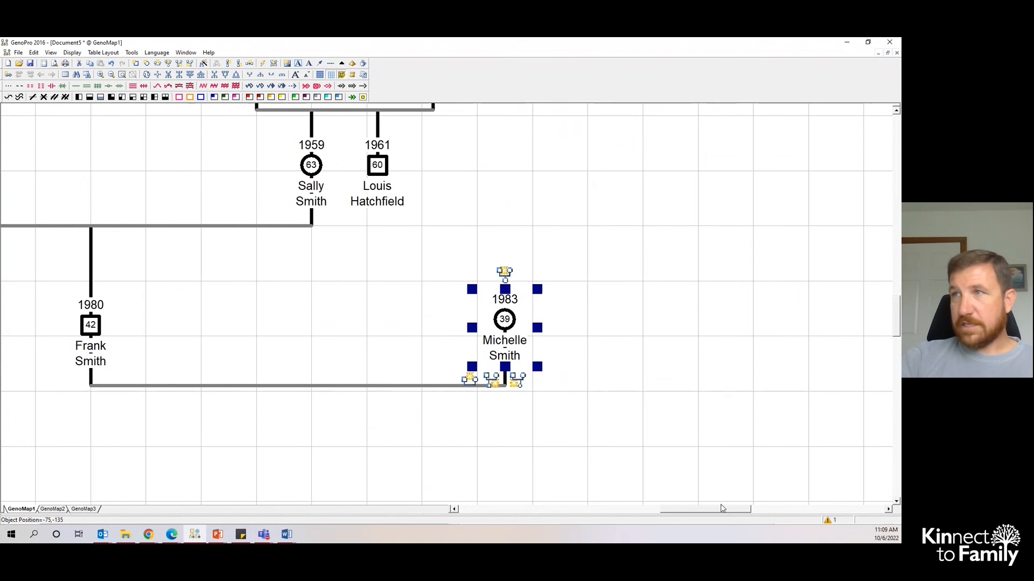
left_click_drag(522, 311, 608, 321)
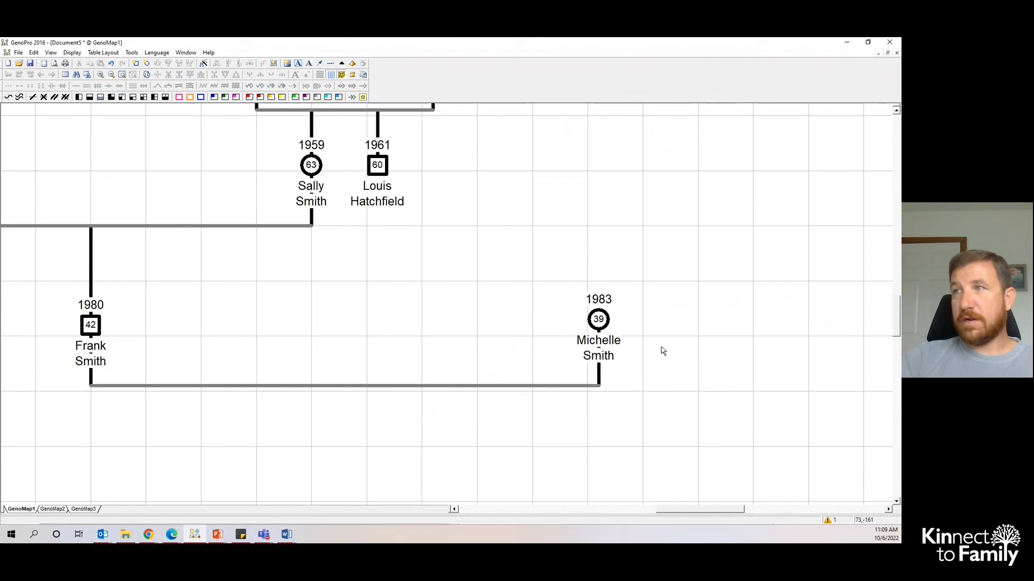
Step: Add a new pair of parents above the grandson's wife
left_click(597, 330)
key("p")
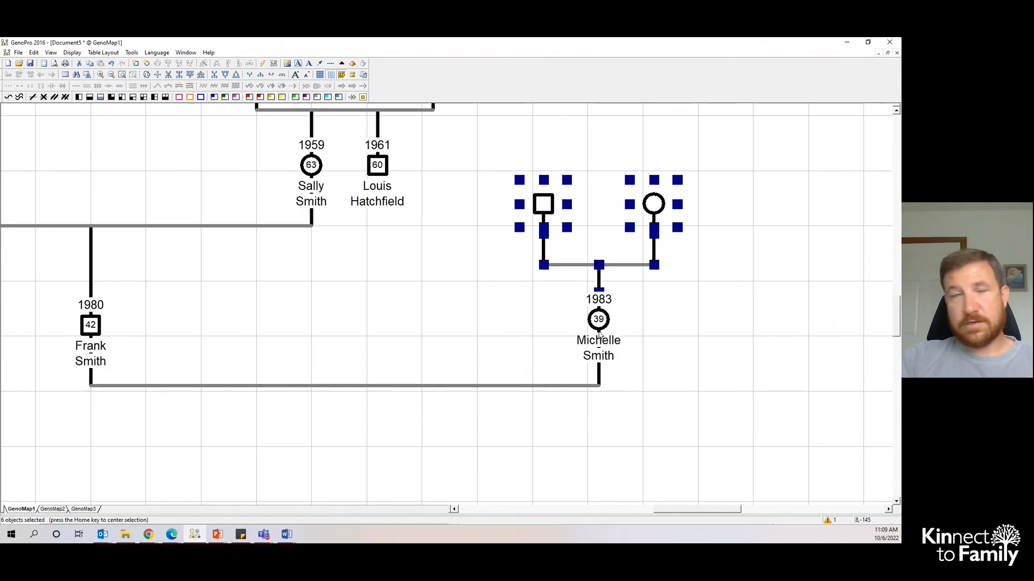
left_click(679, 357)
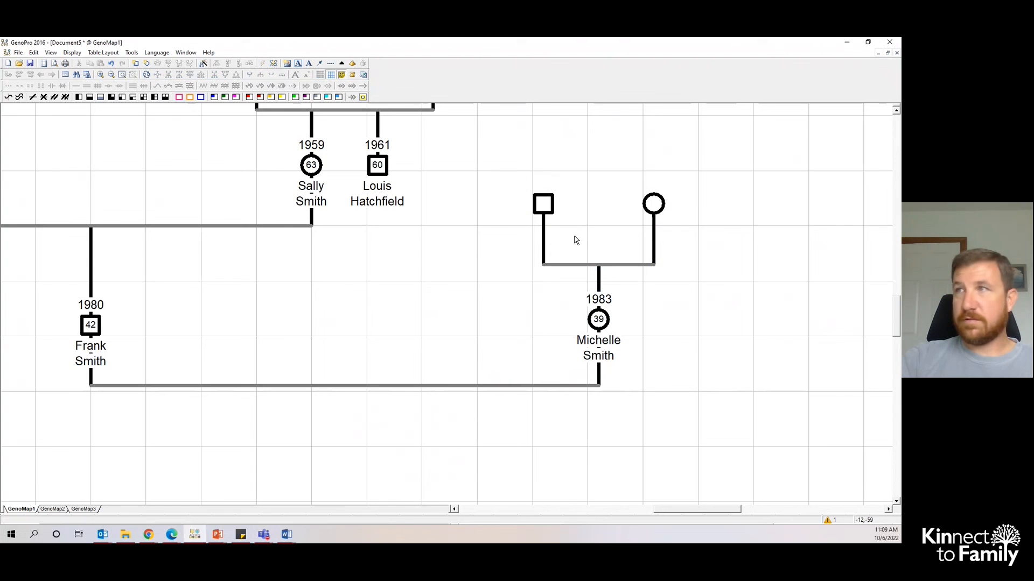
Step: Enter the first name, family name and date of birth of the wife's father
double_click(544, 209)
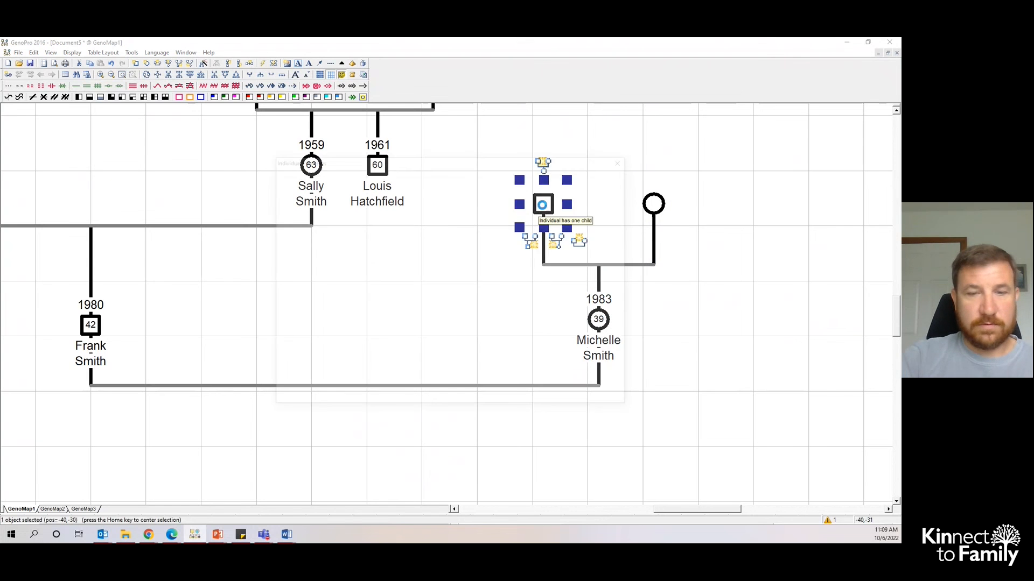
type("Jason")
key("Tab")
type("McC")
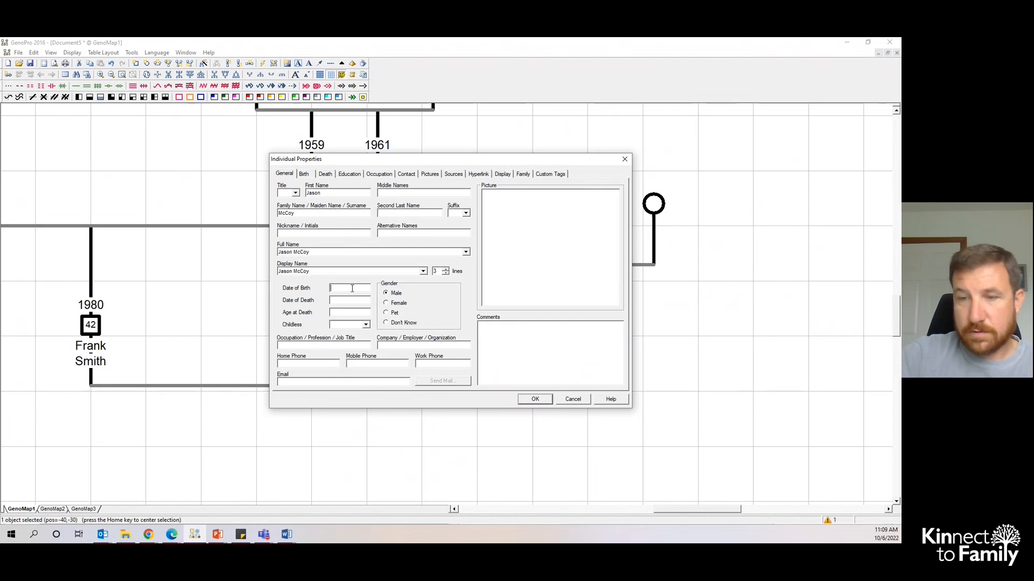
type("1/2/1955")
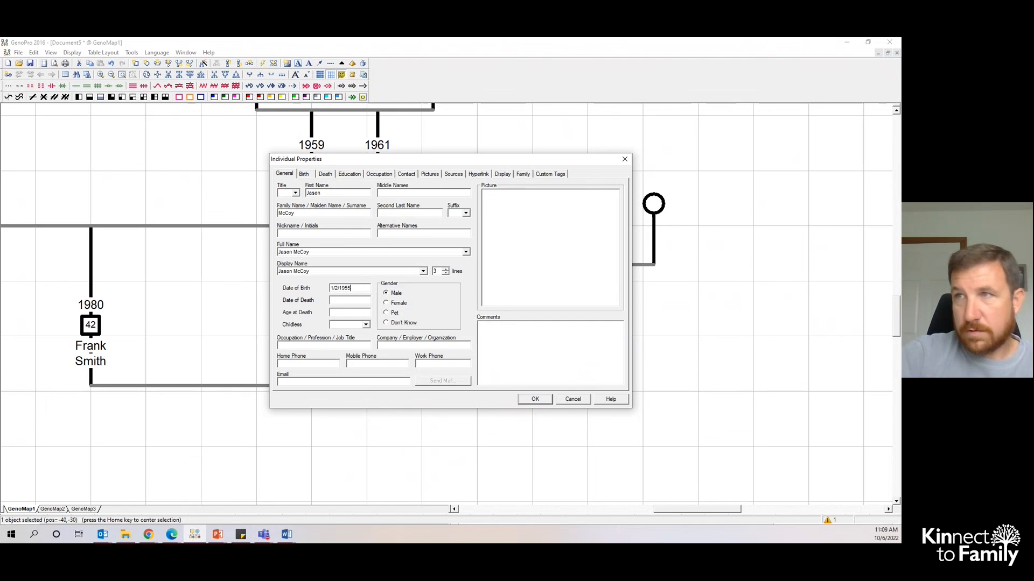
left_click(525, 402)
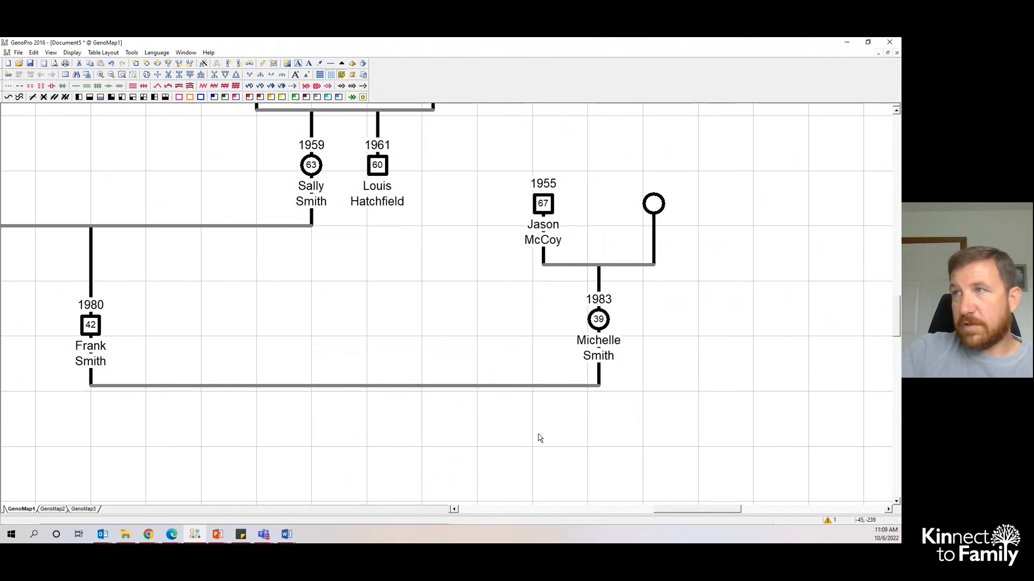
Step: Enter the first name, family name and date of birth of the wife's mother
double_click(657, 217)
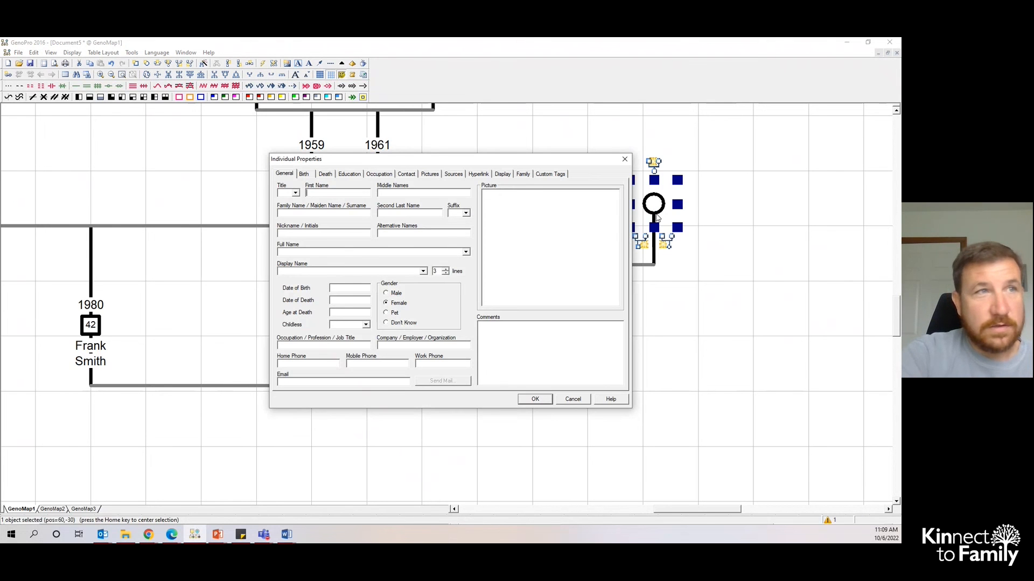
type("Darla ")
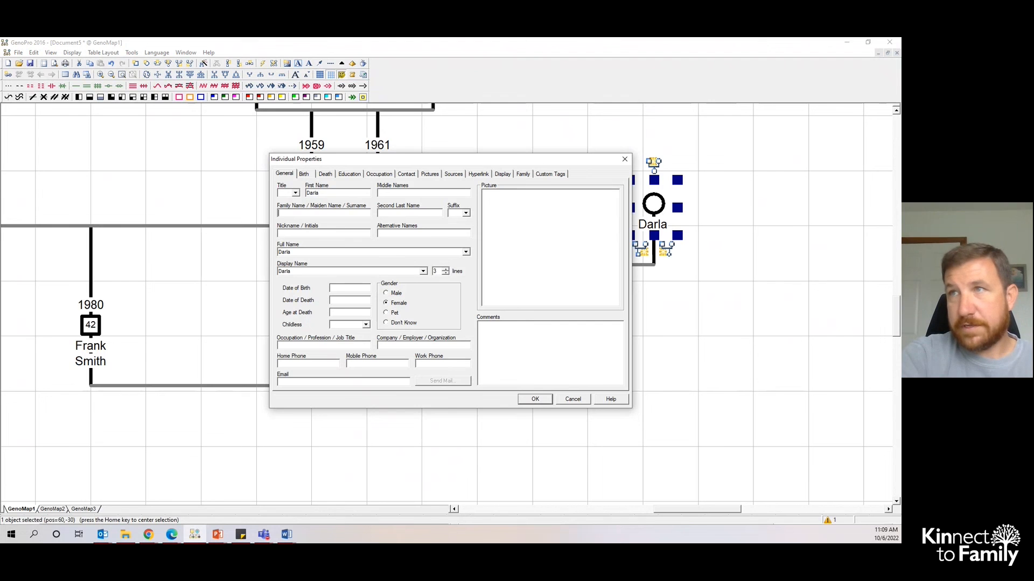
type("McCoy")
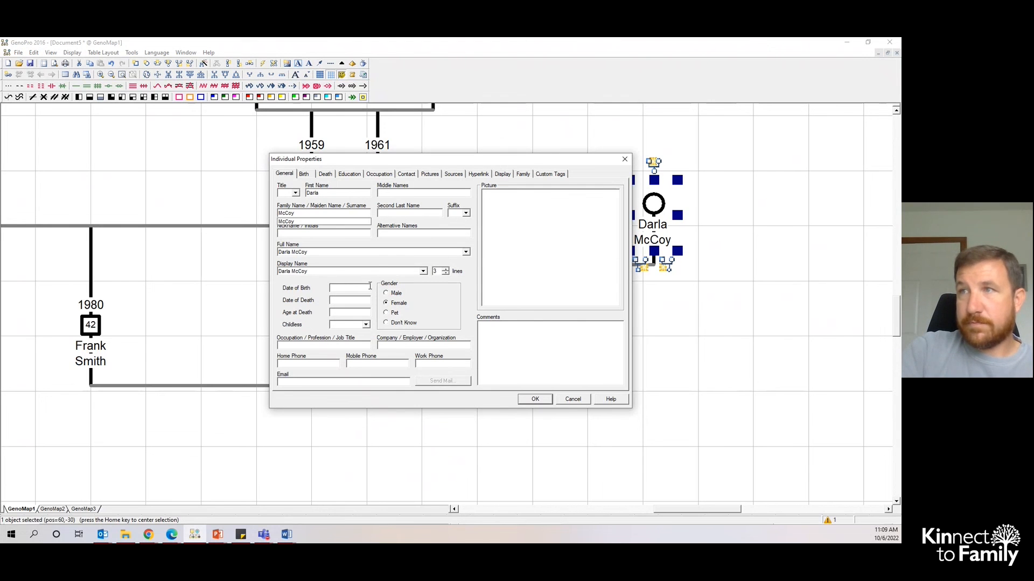
left_click(364, 288)
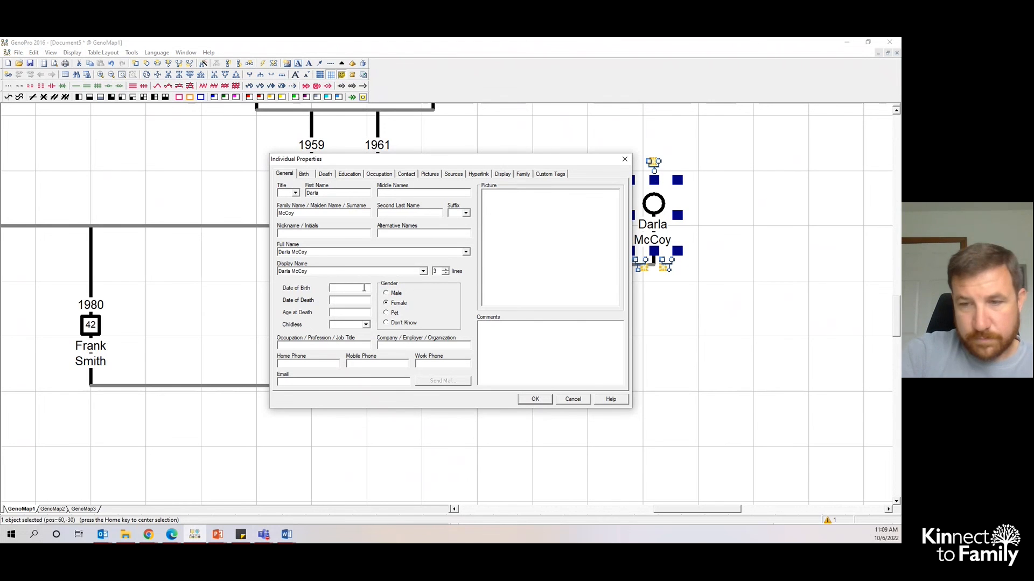
type("8/6/1981")
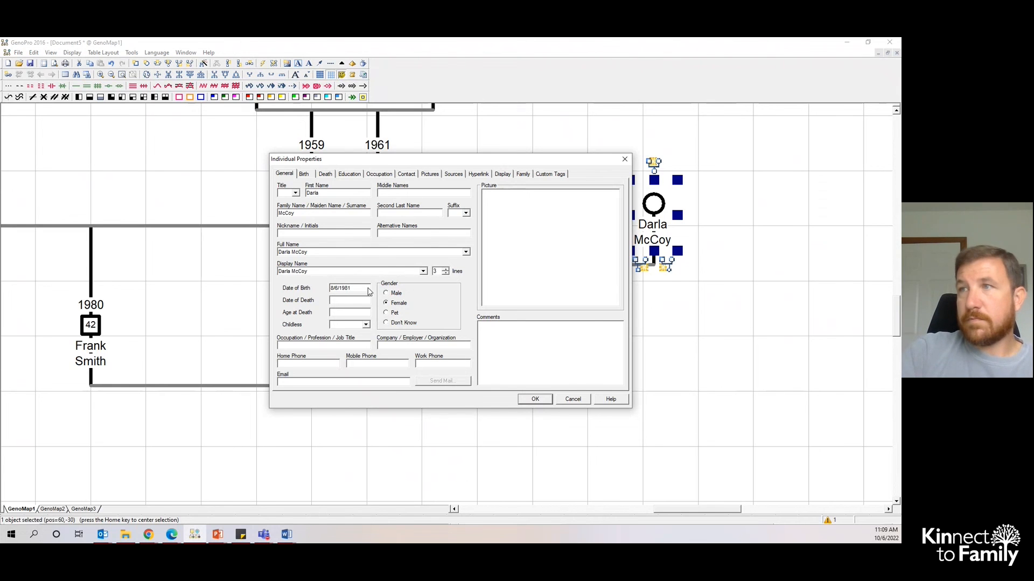
left_click(536, 401)
scroll(649, 413, "down", 5)
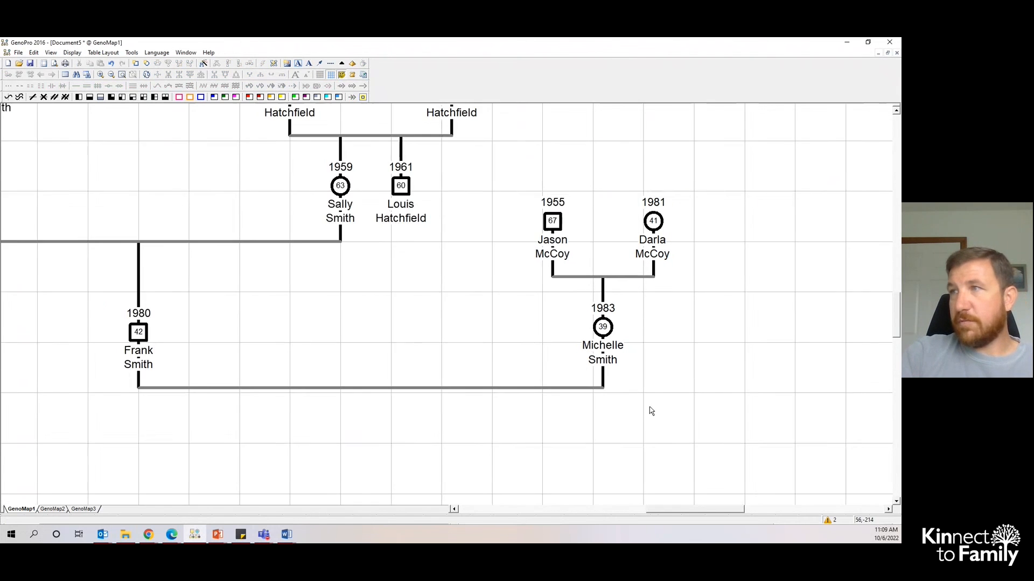
scroll(662, 425, "down", 1)
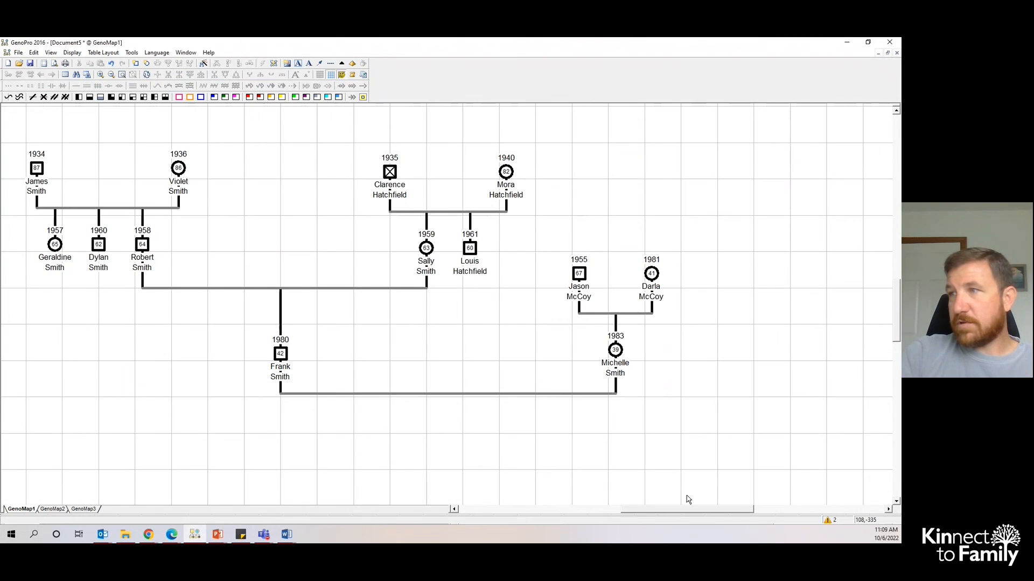
scroll(688, 500, "down", 1)
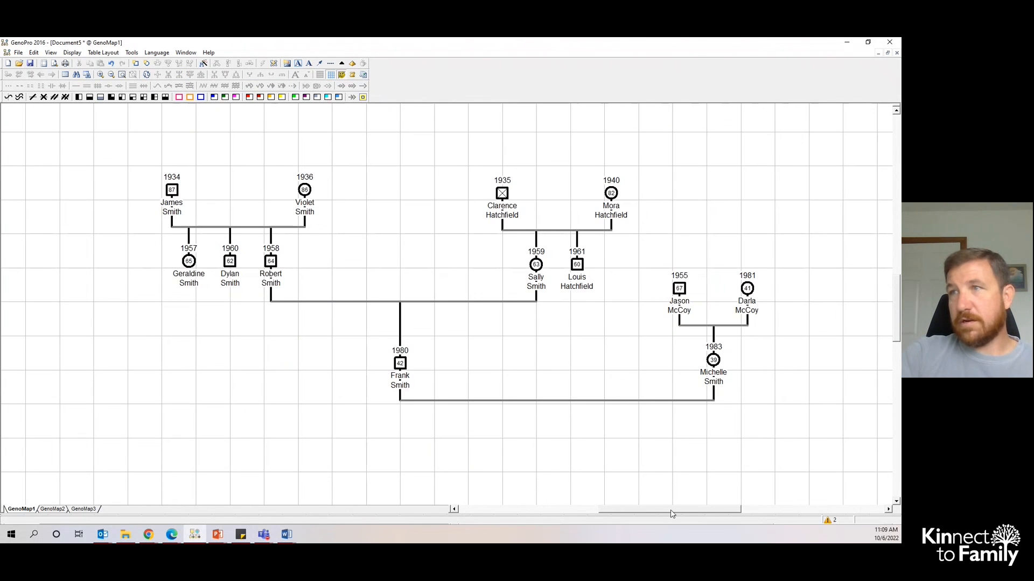